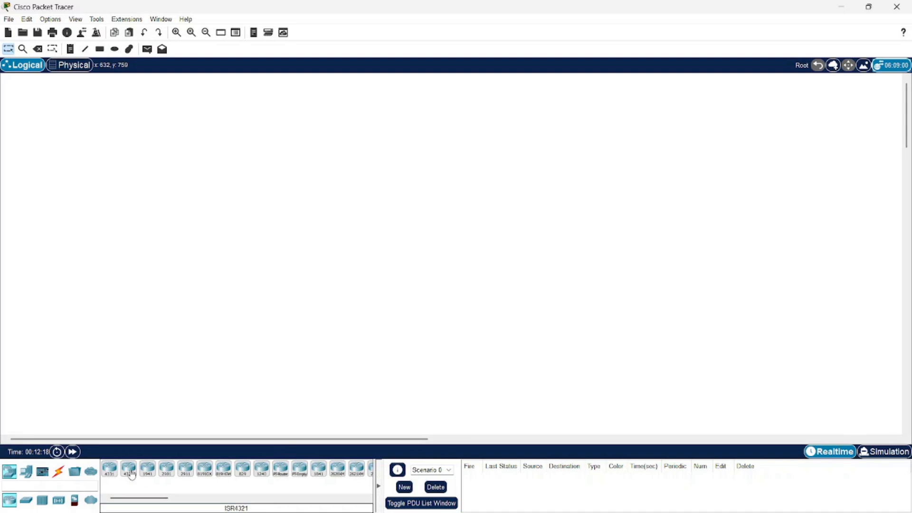
# Place an ISR4331 router in the upper middle of the workspace and two PCs side by side below it to the left.
pyautogui.click(107, 474)
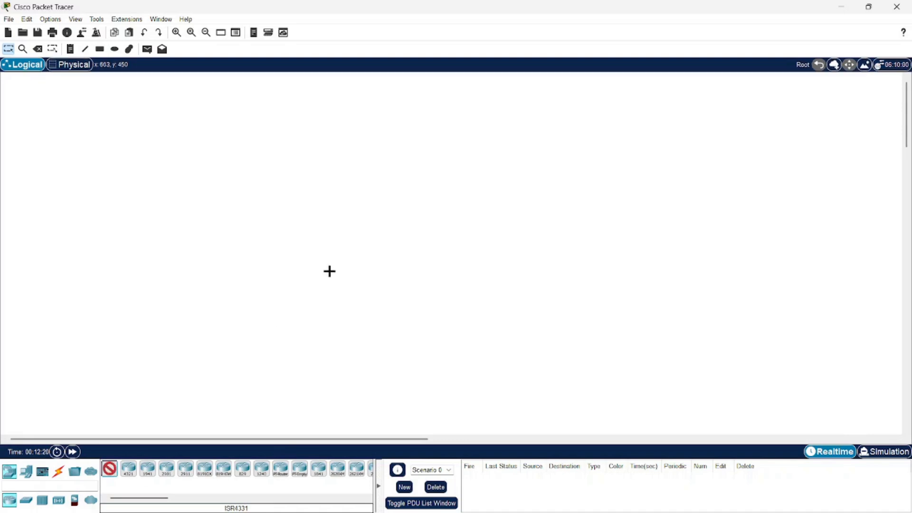
pyautogui.click(380, 153)
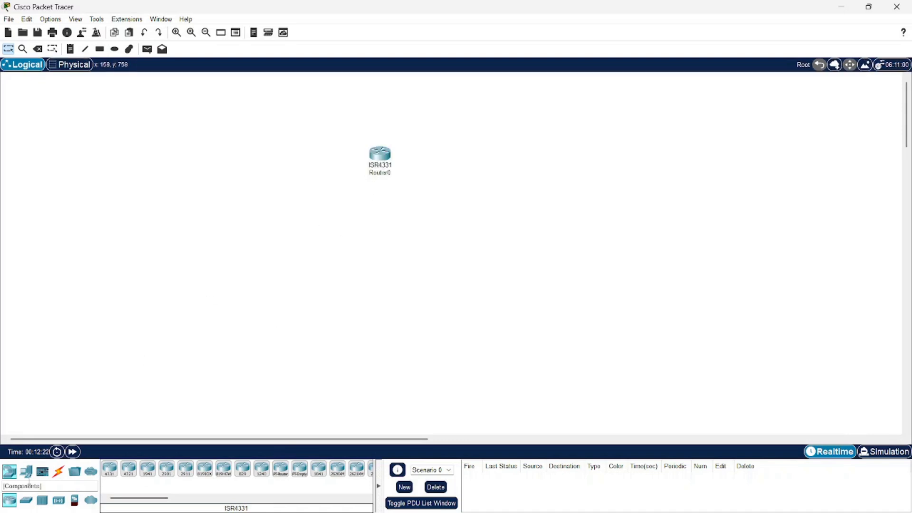
pyautogui.click(22, 474)
pyautogui.click(109, 469)
pyautogui.click(198, 358)
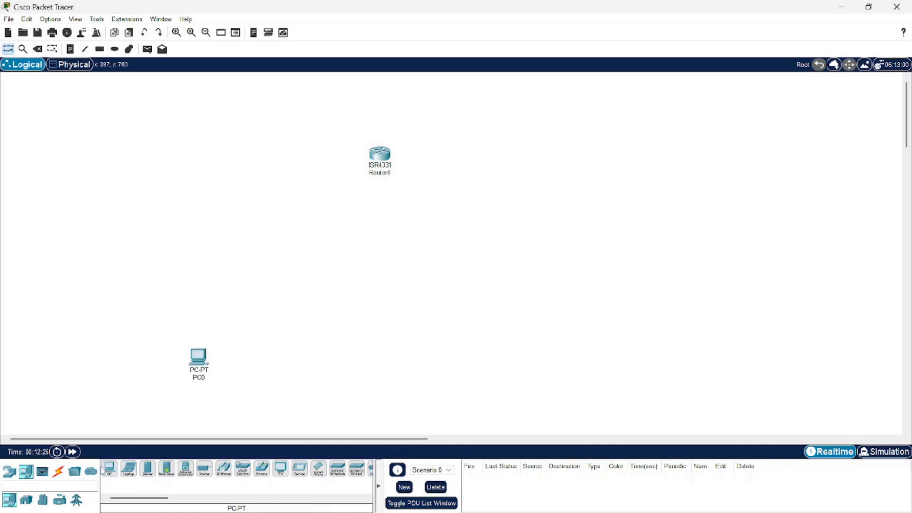
pyautogui.click(255, 365)
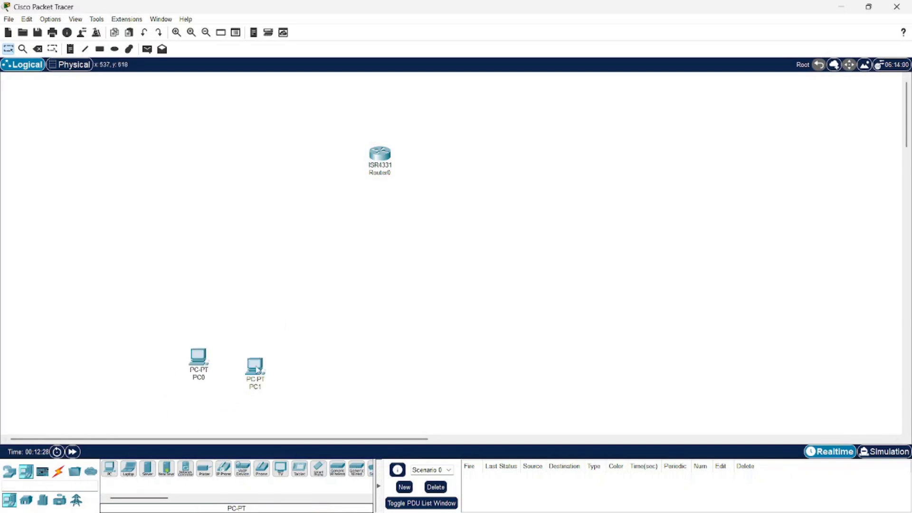
# Add a server beside the two PCs, and two more PCs forming a separate group on the workspace's lower right.
pyautogui.click(147, 469)
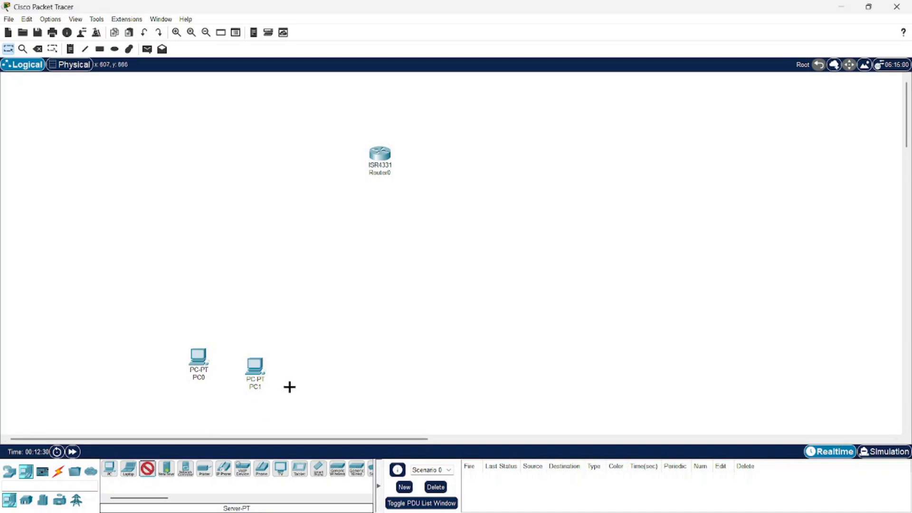
pyautogui.click(302, 366)
pyautogui.click(110, 469)
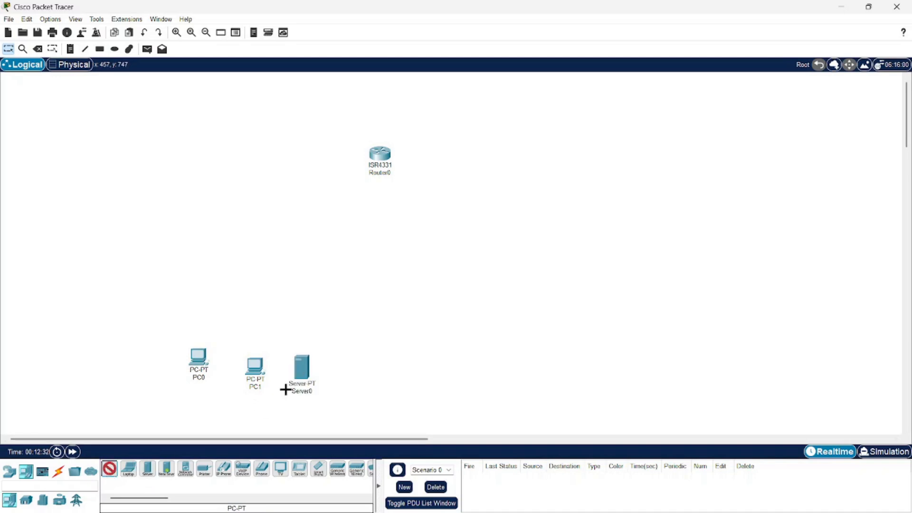
pyautogui.click(496, 368)
pyautogui.click(111, 469)
pyautogui.click(571, 369)
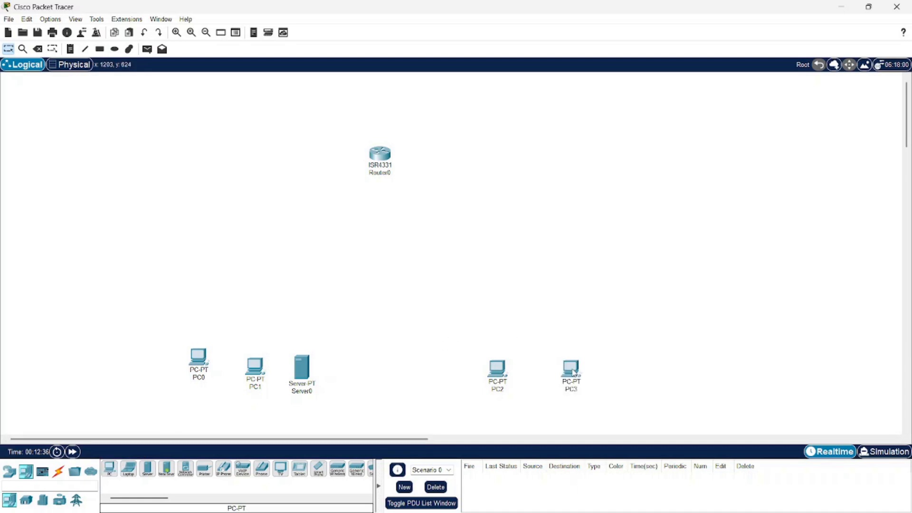
# Place two 2960 switches, one above each group of end devices.
pyautogui.click(8, 473)
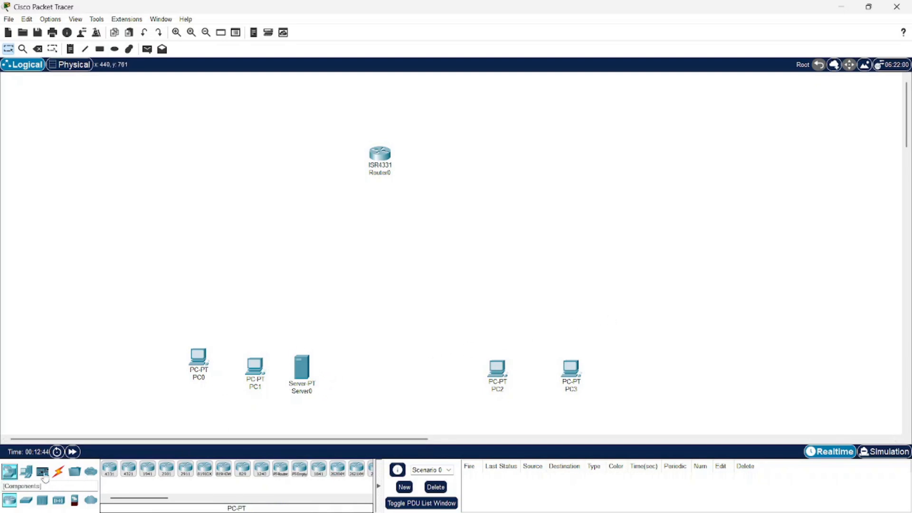
pyautogui.click(26, 472)
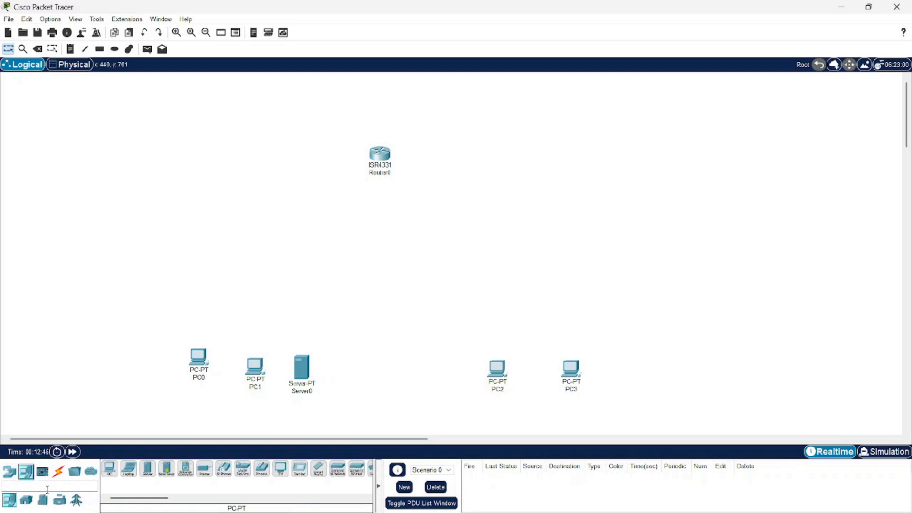
pyautogui.click(9, 471)
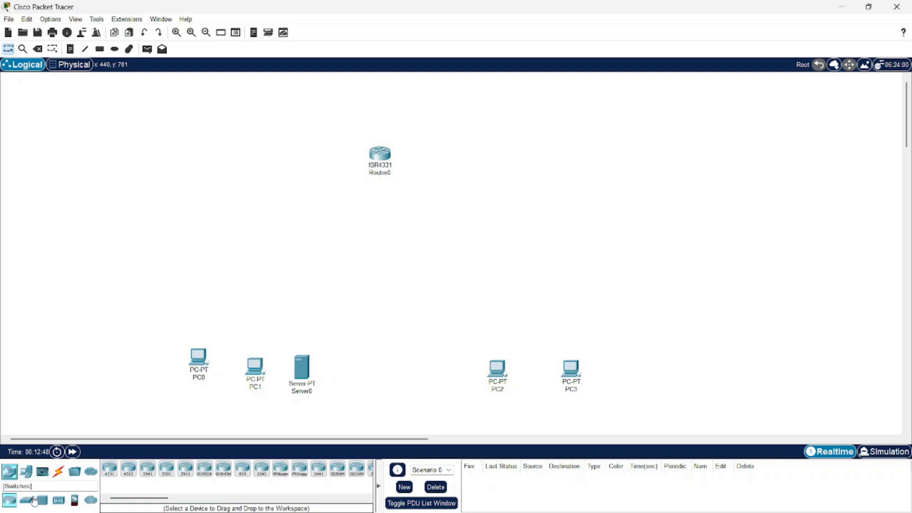
pyautogui.click(26, 500)
pyautogui.click(110, 469)
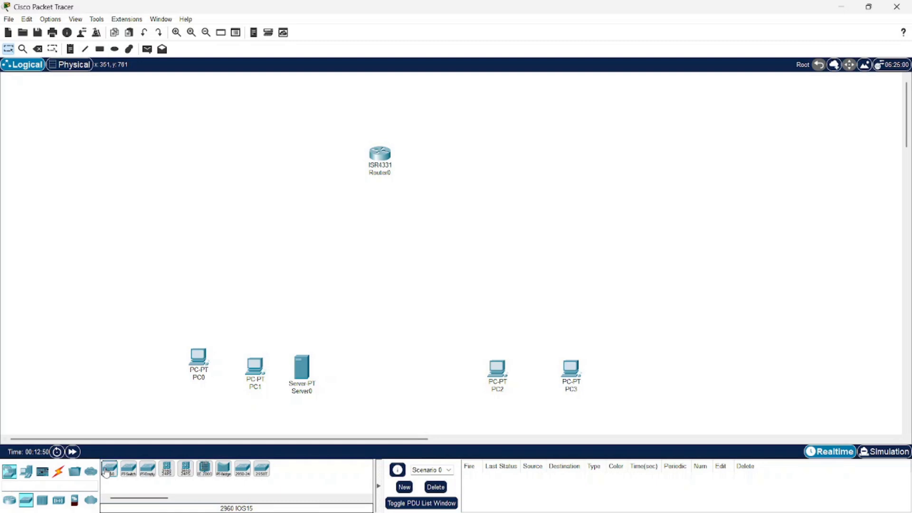
pyautogui.click(259, 286)
pyautogui.click(110, 469)
pyautogui.click(541, 275)
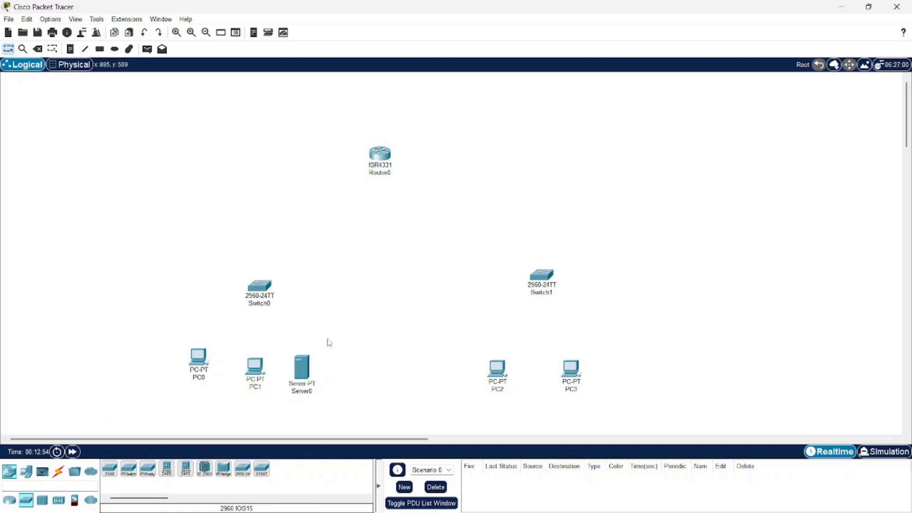
# Connect Switch0 and Switch1 to Router0 using automatically chosen cable types.
pyautogui.click(59, 472)
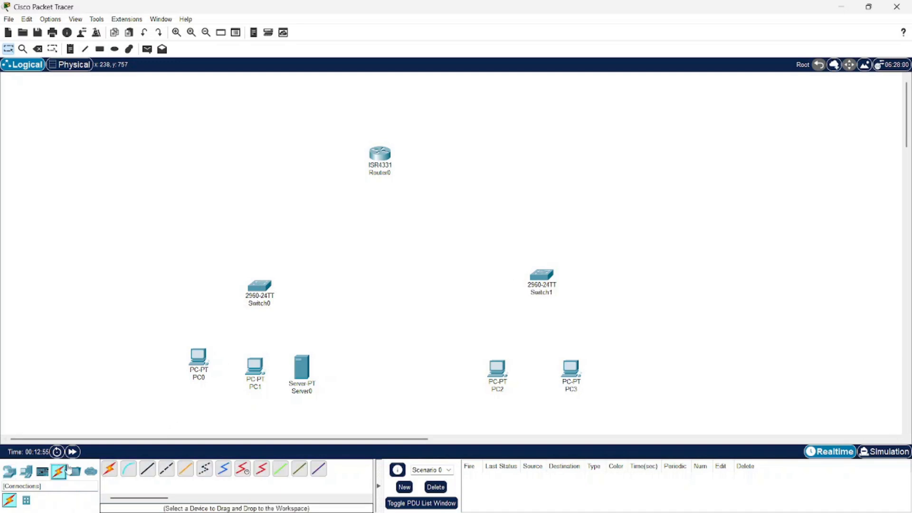
pyautogui.click(110, 469)
pyautogui.click(259, 287)
pyautogui.click(379, 153)
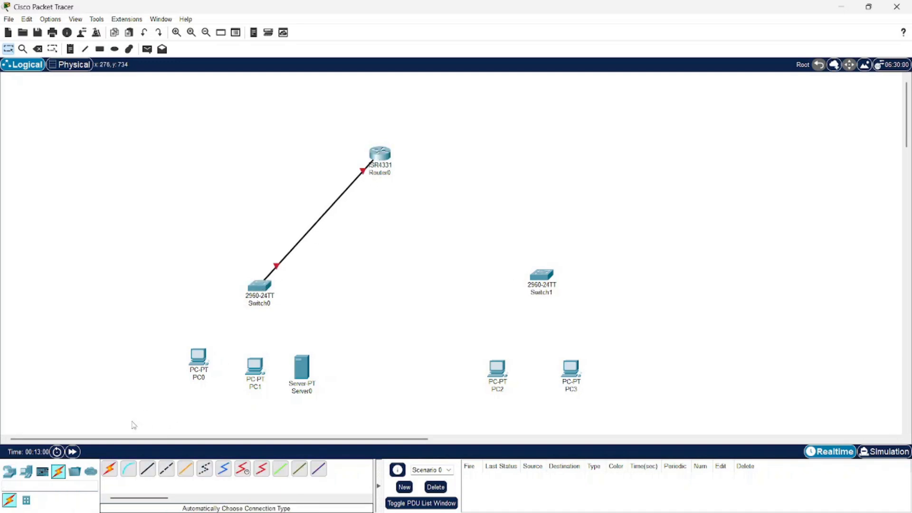
pyautogui.click(109, 469)
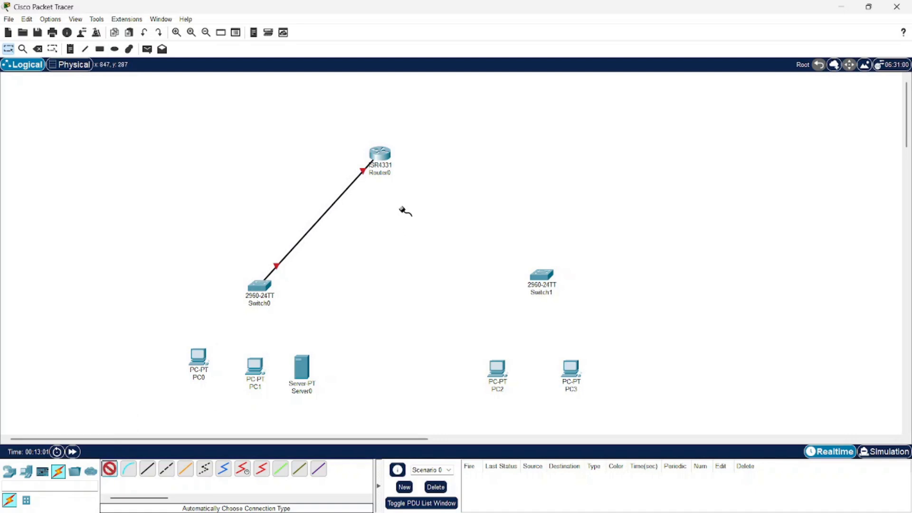
pyautogui.click(379, 153)
pyautogui.click(541, 275)
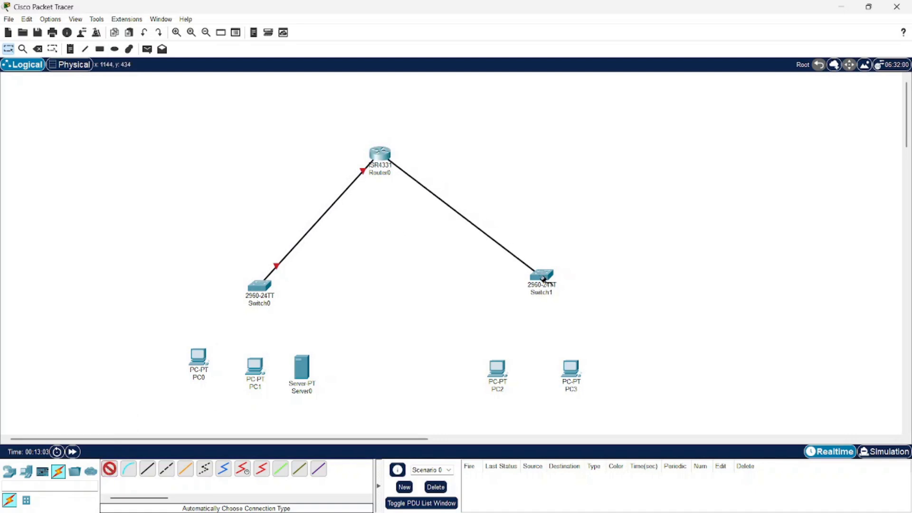
# Connect PC0, PC1 and Server0 to Switch0 using automatically chosen cable types.
pyautogui.click(109, 470)
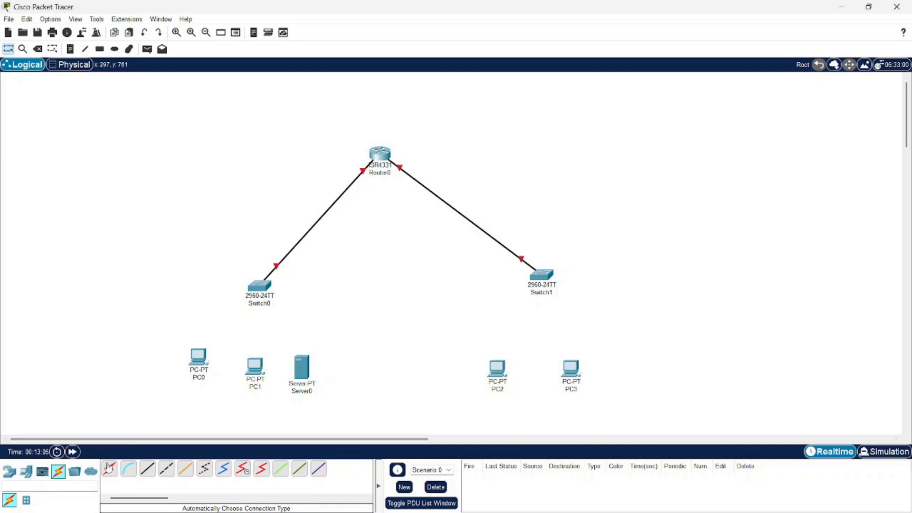
pyautogui.click(196, 359)
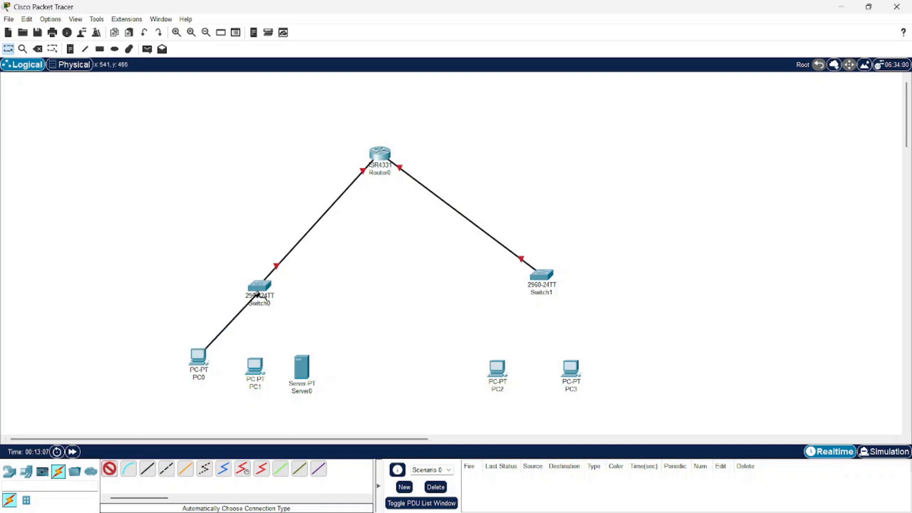
pyautogui.click(259, 286)
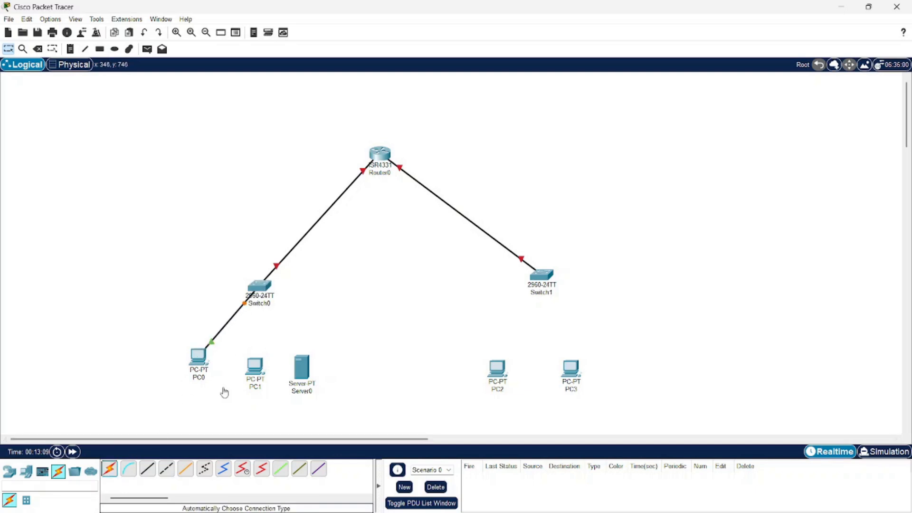
pyautogui.click(110, 469)
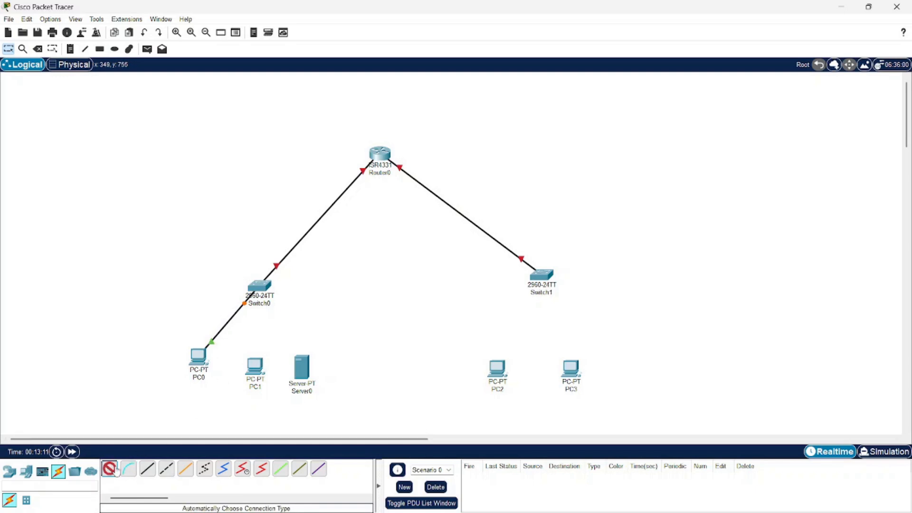
pyautogui.click(255, 366)
pyautogui.click(260, 298)
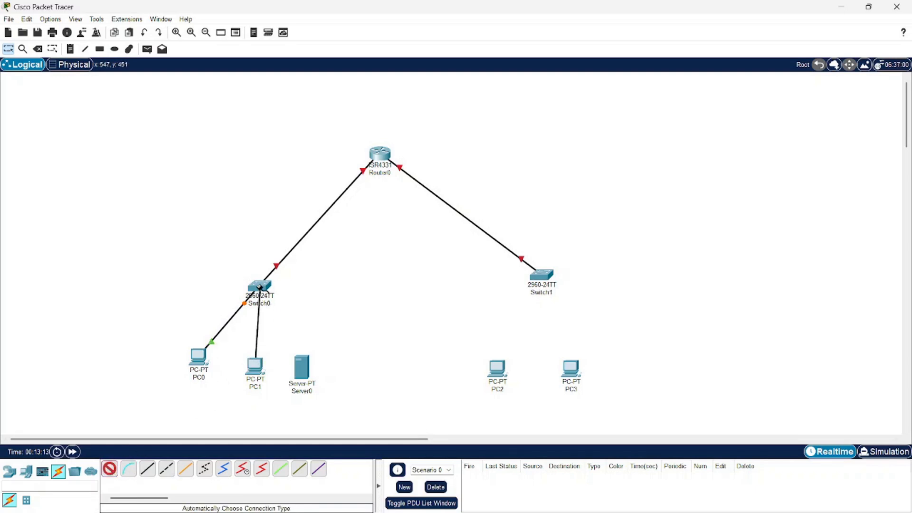
pyautogui.click(110, 469)
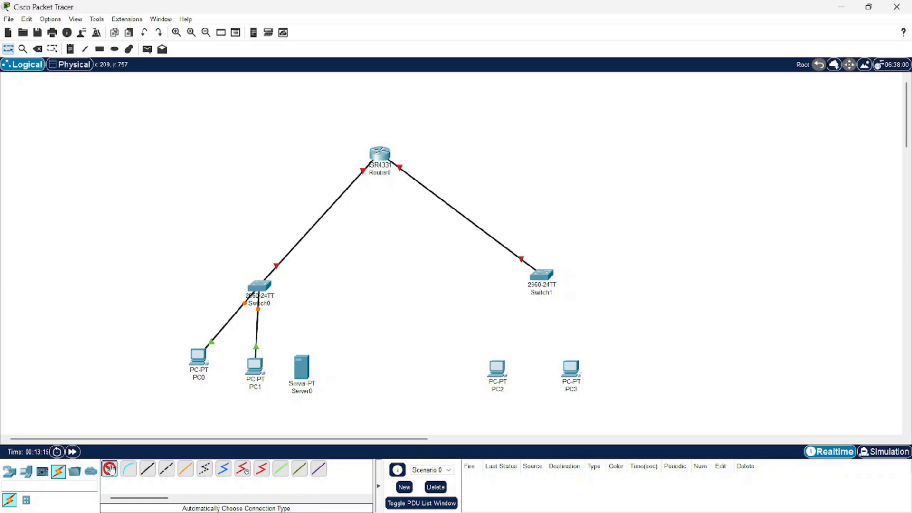
pyautogui.click(302, 366)
pyautogui.click(267, 306)
# Connect PC2 and PC3 to Switch1 using automatically chosen cable types.
pyautogui.click(109, 473)
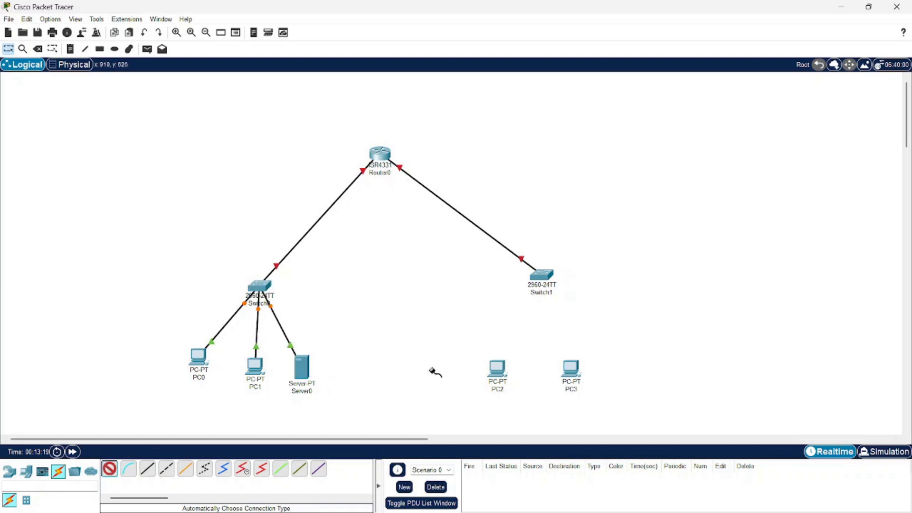
pyautogui.click(497, 371)
pyautogui.click(535, 297)
pyautogui.click(110, 469)
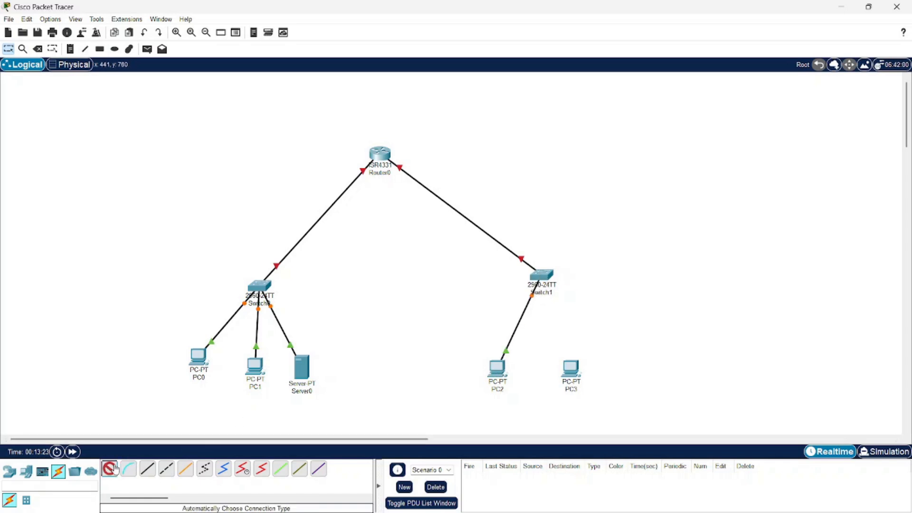
pyautogui.click(571, 368)
pyautogui.click(541, 276)
pyautogui.scroll(-1, 370, 295)
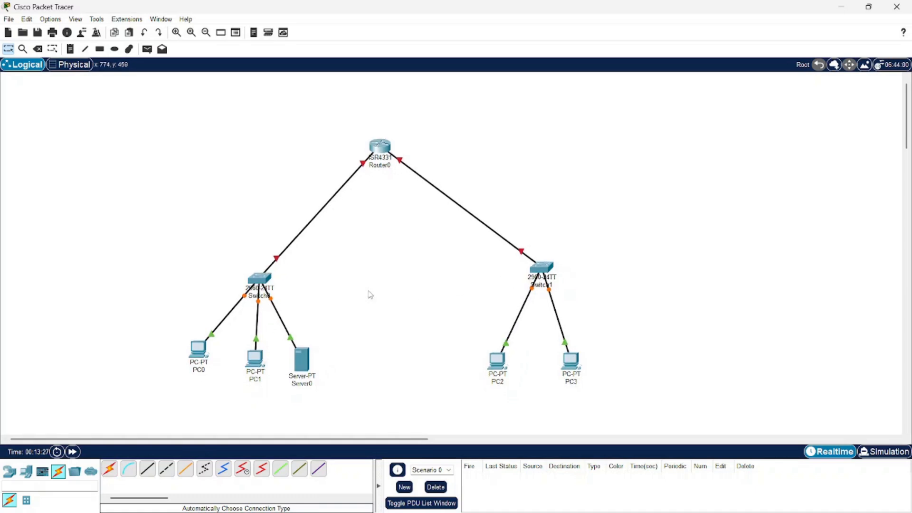
pyautogui.click(383, 148)
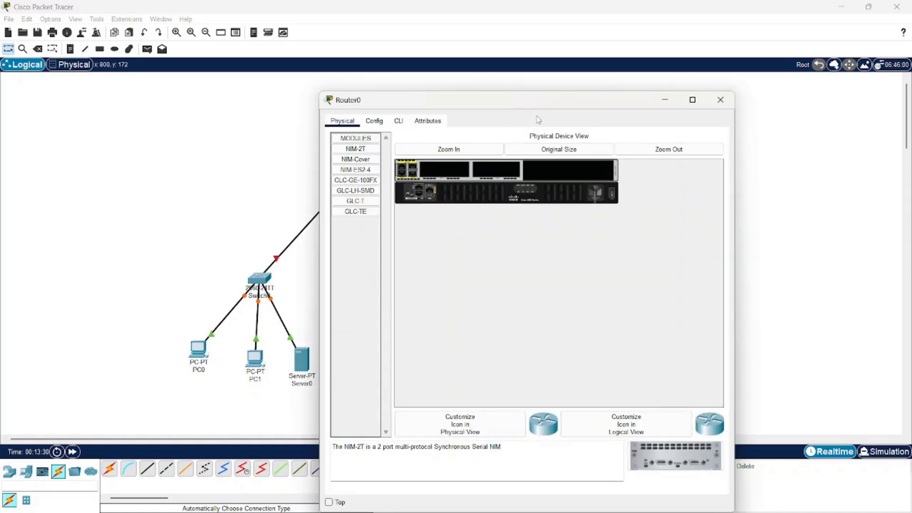
pyautogui.click(721, 100)
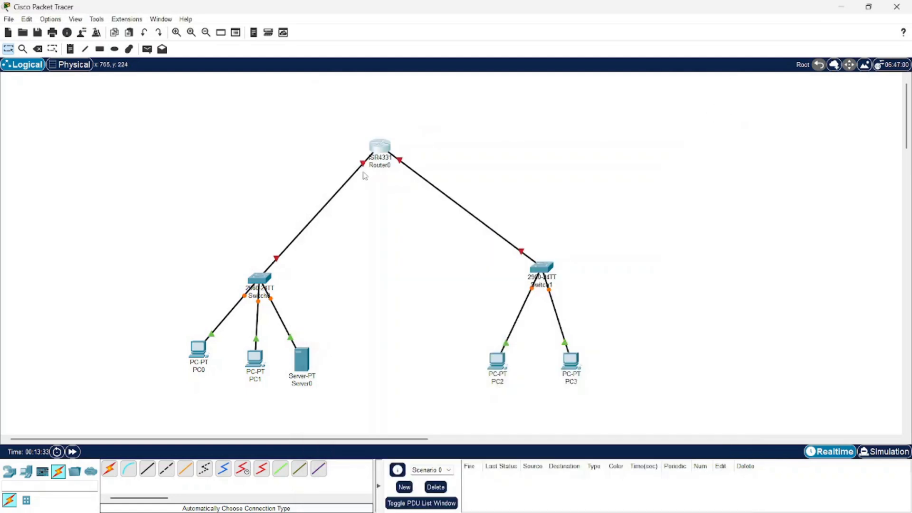
# Open Router0's command line interface and answer no to the initial configuration dialog.
pyautogui.moveTo(354, 178)
pyautogui.moveTo(400, 164)
pyautogui.click(386, 150)
pyautogui.click(401, 121)
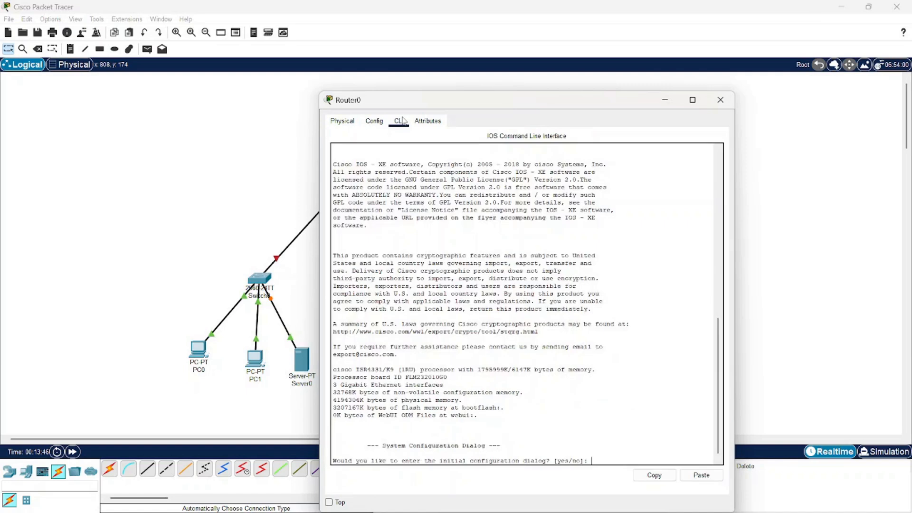
pyautogui.write('no')
pyautogui.press('Return')
# Enter privileged mode with "enable" and global configuration mode with "configure terminal" on Router0.
pyautogui.press('Return')
pyautogui.write('enabl')
pyautogui.write('e')
pyautogui.press('Return')
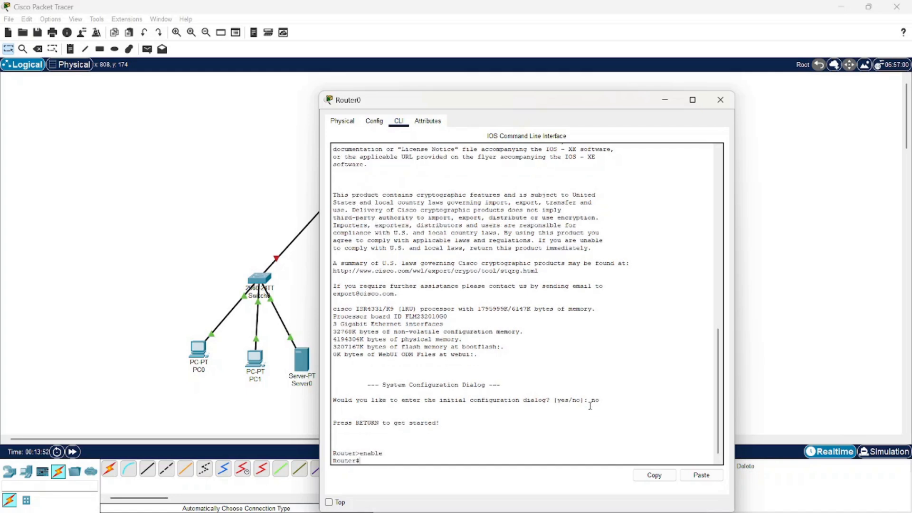
pyautogui.write('configure terminal')
pyautogui.press('Return')
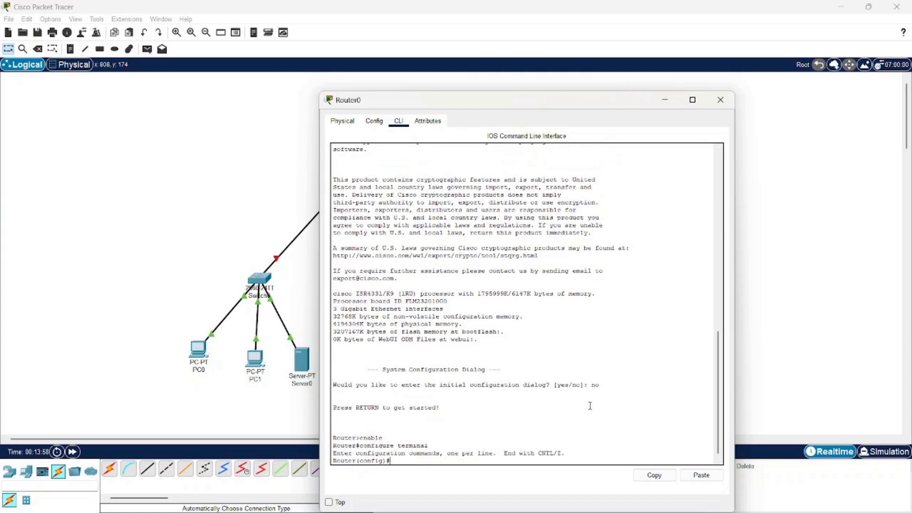
# Assign IP address 192.168.1.1 with subnet mask 255.255.255.0 to Router0's interface GigabitEthernet0/0/0.
pyautogui.write('interface GigabitEthernet0/0/0')
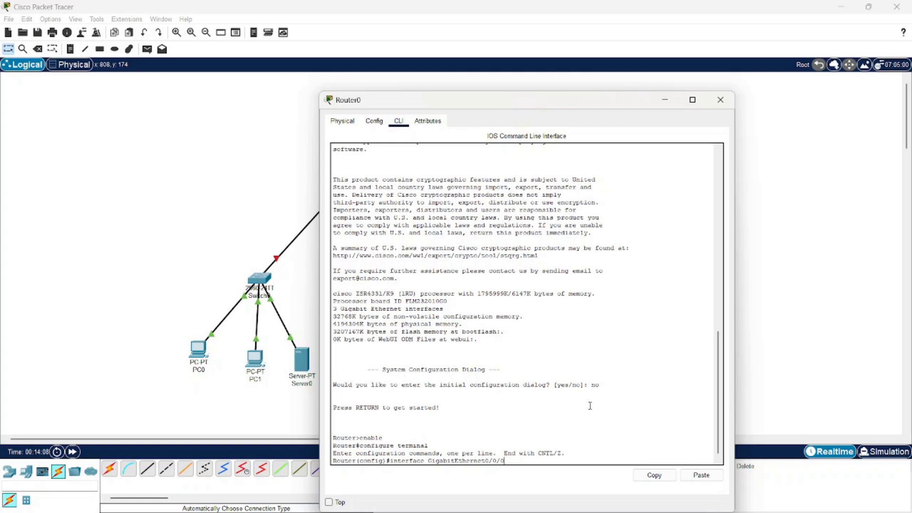
pyautogui.press('Return')
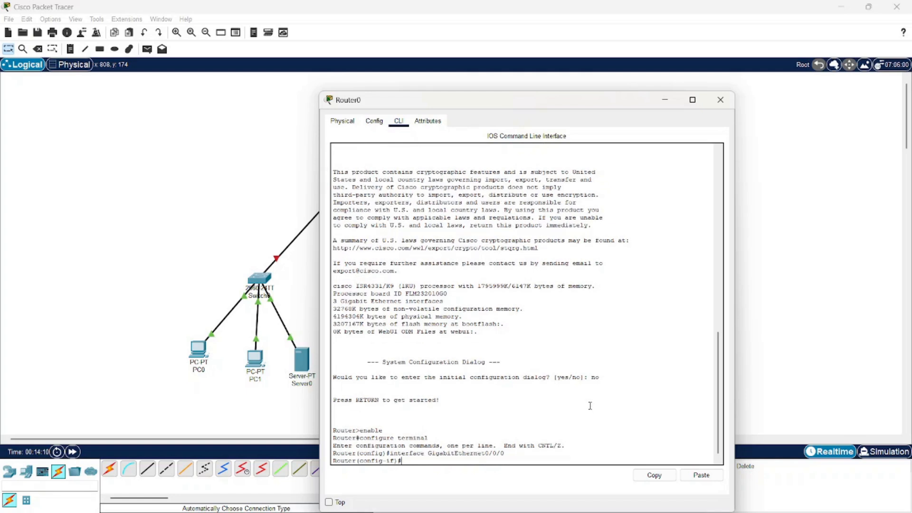
pyautogui.write('in')
pyautogui.write(' addre')
pyautogui.write('ss 192.168')
pyautogui.write('.1.')
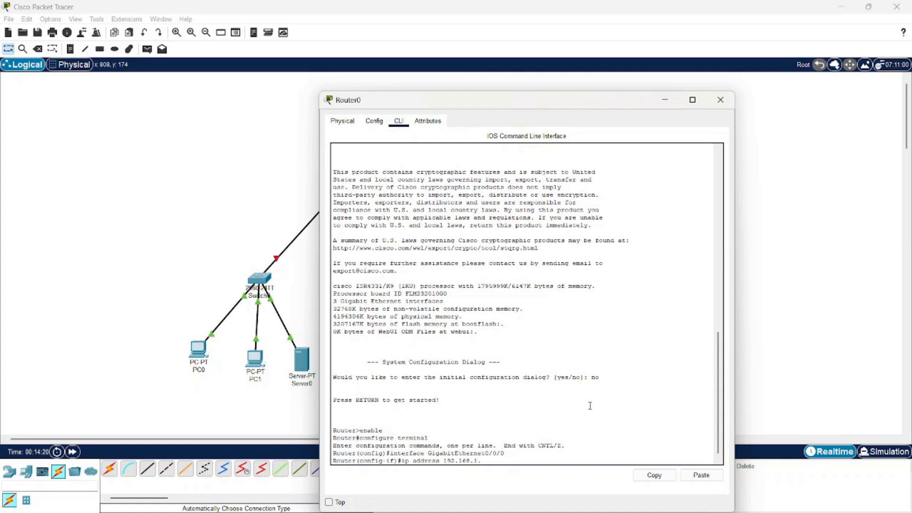
pyautogui.write('1')
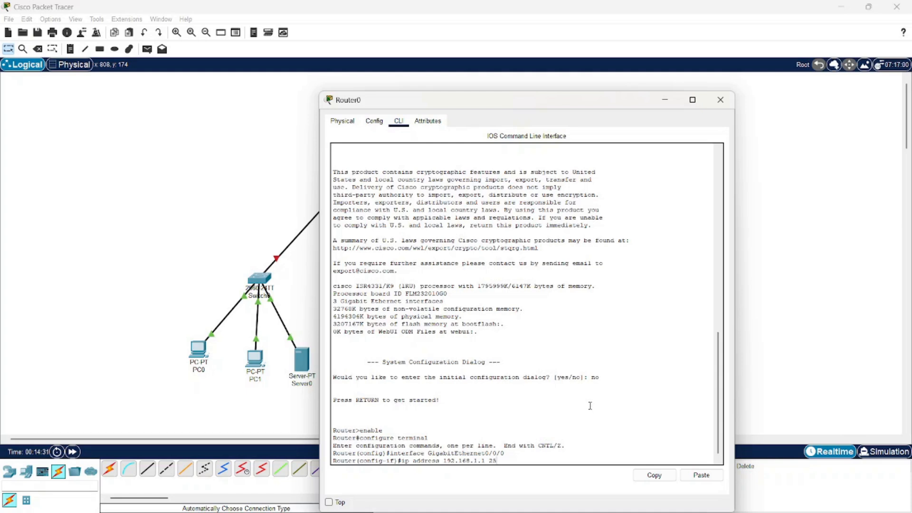
pyautogui.write('255.255.0')
pyautogui.press('Return')
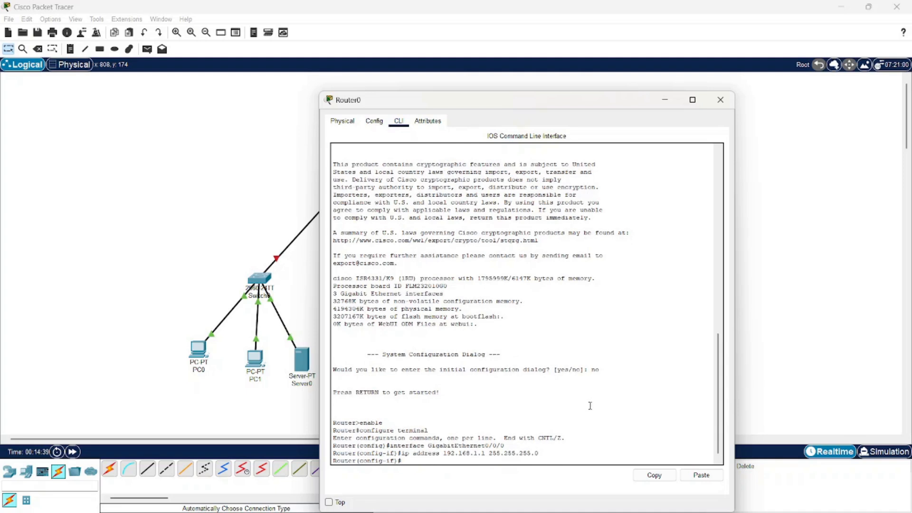
# Enable Router0's interface GigabitEthernet0/0/0 with "no shutdown".
pyautogui.write('no shutdown')
pyautogui.press('Return')
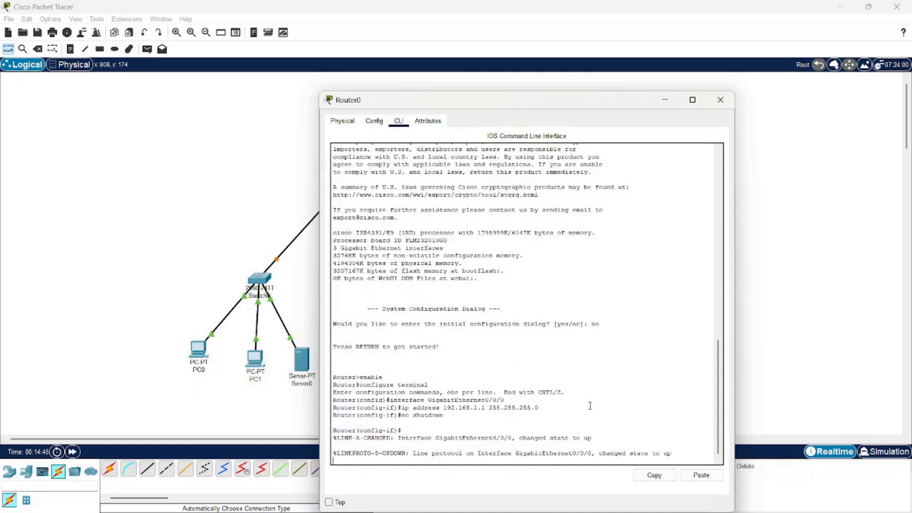
pyautogui.press('Return')
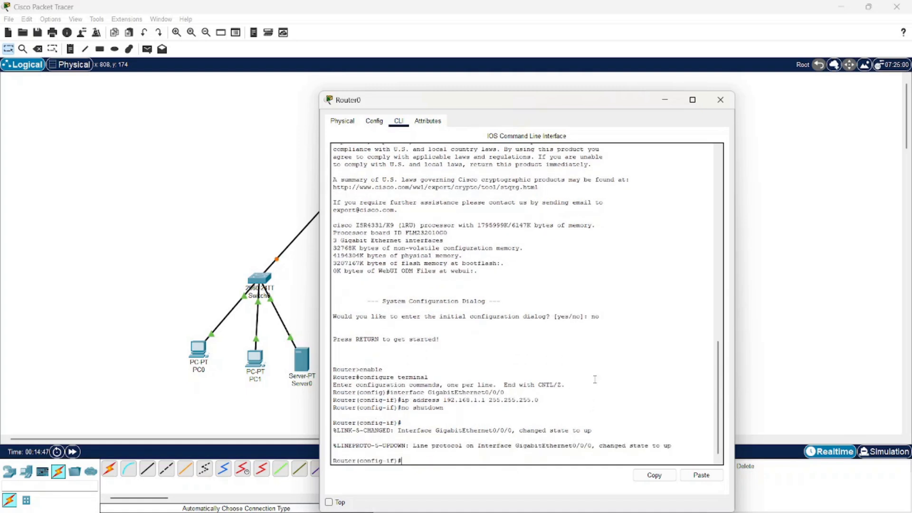
pyautogui.moveTo(516, 102); pyautogui.dragTo(630, 38)
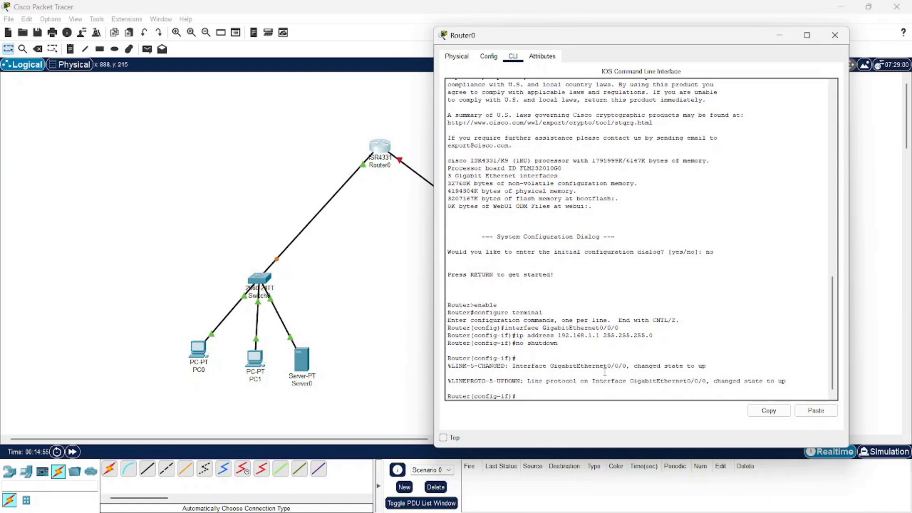
# Assign IP address 192.168.2.1 with subnet mask 255.255.255.0 to Router0's interface GigabitEthernet0/0/1.
pyautogui.write('ip address 192.168.1.1 255.255.255.0')
pyautogui.press('Up')
pyautogui.press('Up')
pyautogui.press('Up')
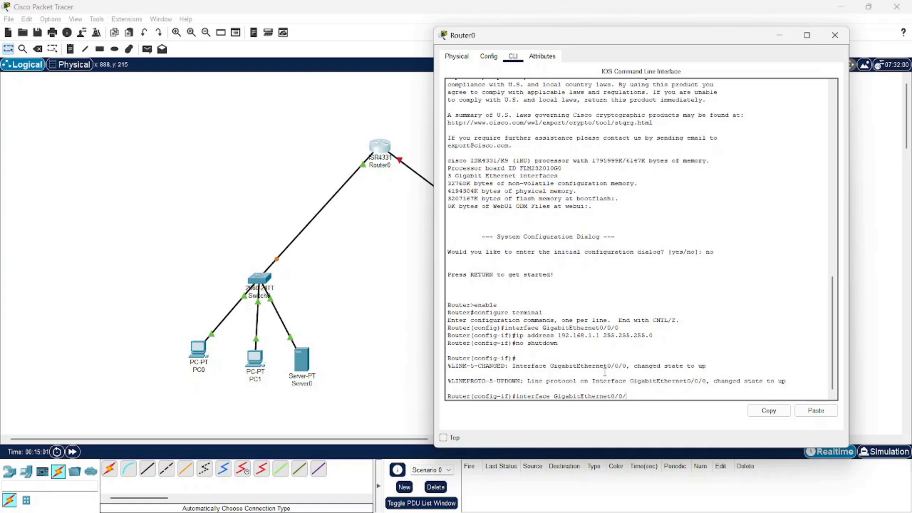
pyautogui.press('Return')
pyautogui.press('Up')
pyautogui.press('Up')
pyautogui.press('Up')
pyautogui.press('Up')
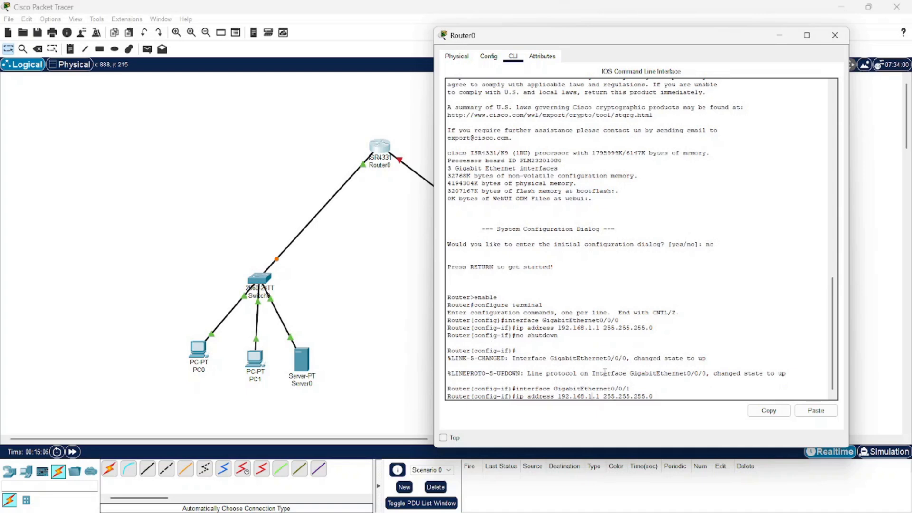
pyautogui.press('BackSpace')
pyautogui.write('2')
pyautogui.press('Return')
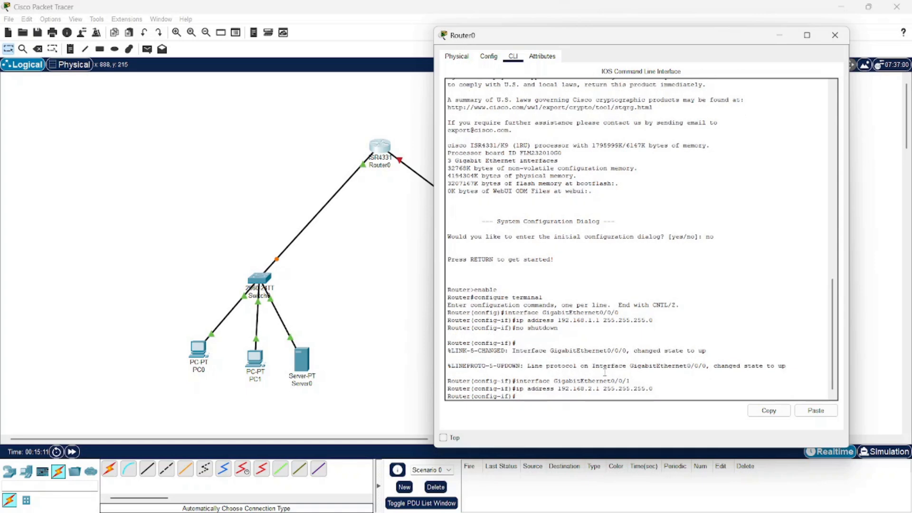
# Enable interface GigabitEthernet0/0/1 with "no shutdown" and exit to global configuration mode.
pyautogui.write('no shutdown')
pyautogui.press('Return')
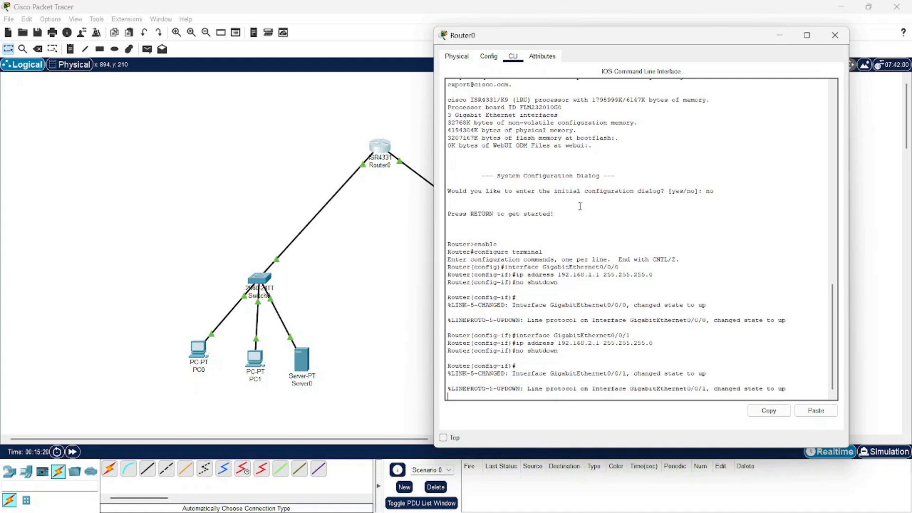
pyautogui.press('Return')
pyautogui.press('Return')
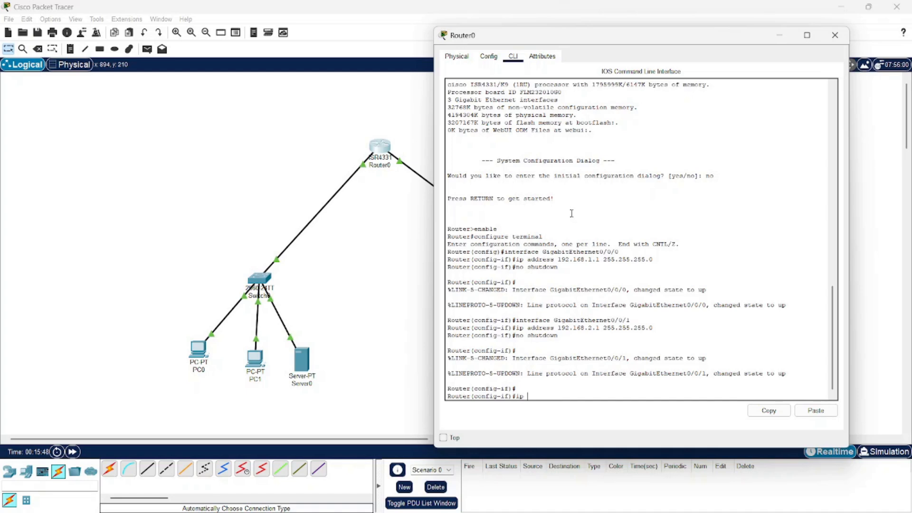
pyautogui.write('exit')
pyautogui.press('Return')
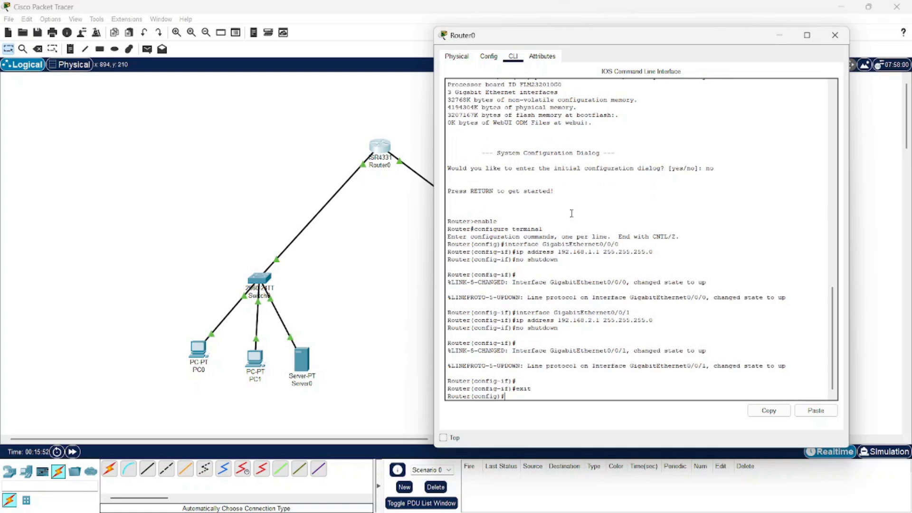
# Create a DHCP pool named NETWORK1 on Router0 with "ip dhcp pool NETWORK1".
pyautogui.write('ip dhcp pool')
pyautogui.press('Tab')
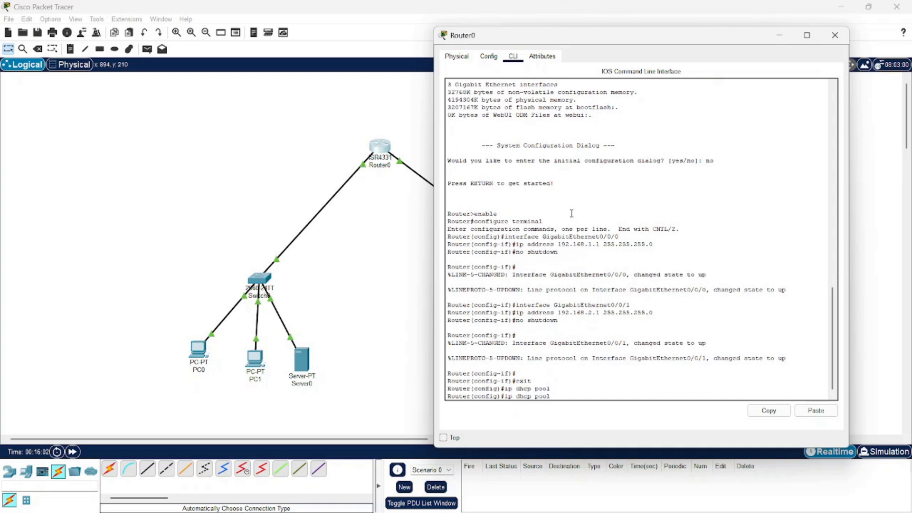
pyautogui.write('N')
pyautogui.write('ETWR')
pyautogui.write('RK1')
pyautogui.press('Return')
# Set the NETWORK1 pool's network to 192.168.1.0 with mask 255.255.255.0.
pyautogui.write('n')
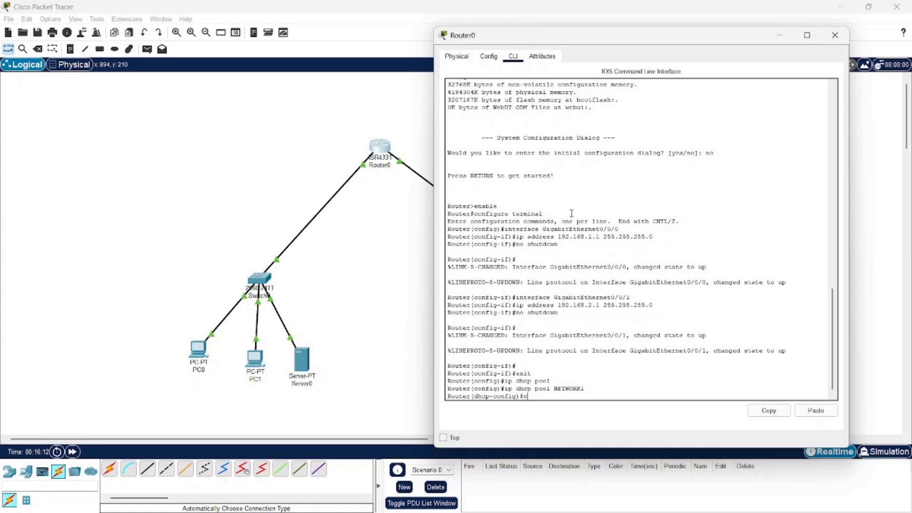
pyautogui.write('etwork 19')
pyautogui.write('2.168.1.0 255.2')
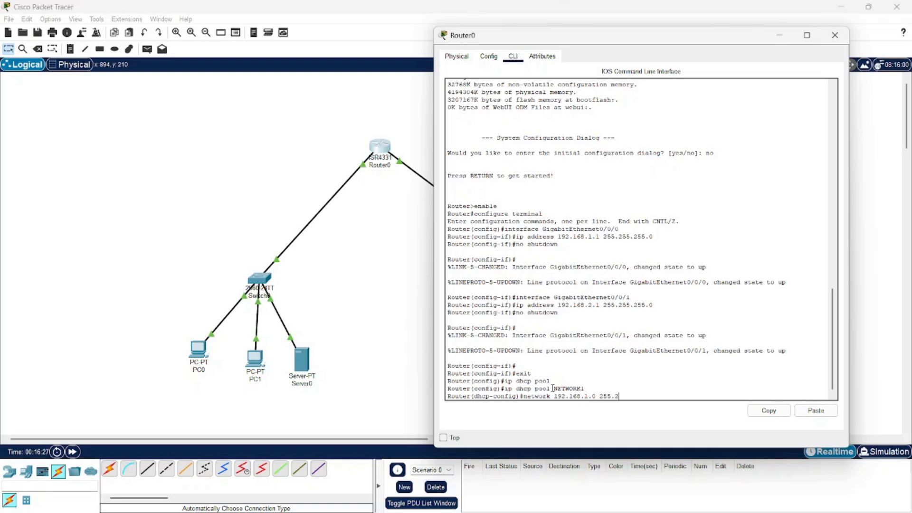
pyautogui.write('55.255.0')
pyautogui.press('Return')
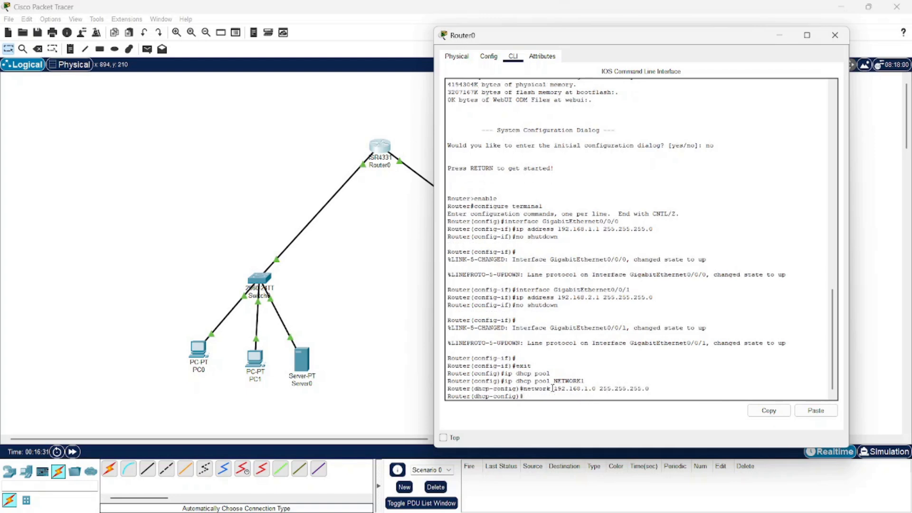
# Set the NETWORK1 pool's default router to 192.168.1.1.
pyautogui.write('default-router 192.168.1.1')
pyautogui.press('Return')
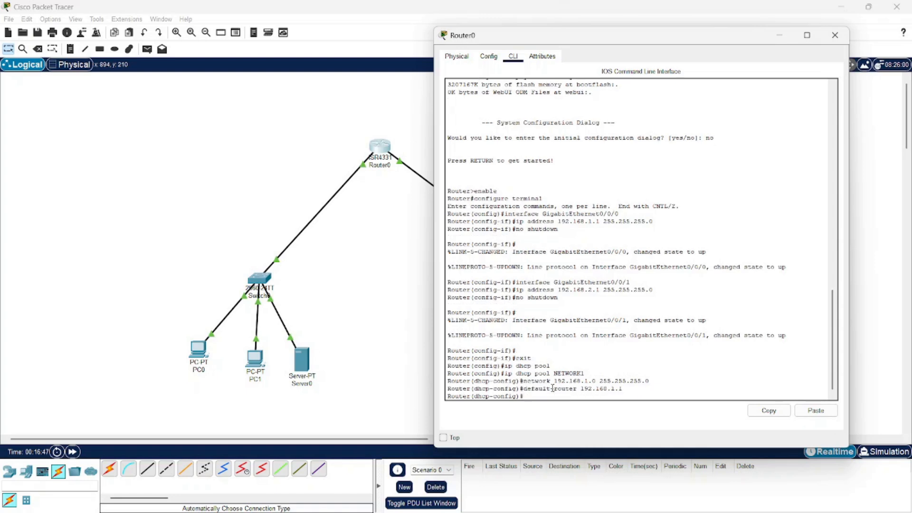
# Set the NETWORK1 pool's DNS server to 8.8.8.8 and exit DHCP configuration mode.
pyautogui.write('dns-server 8.8.8.8')
pyautogui.press('Return')
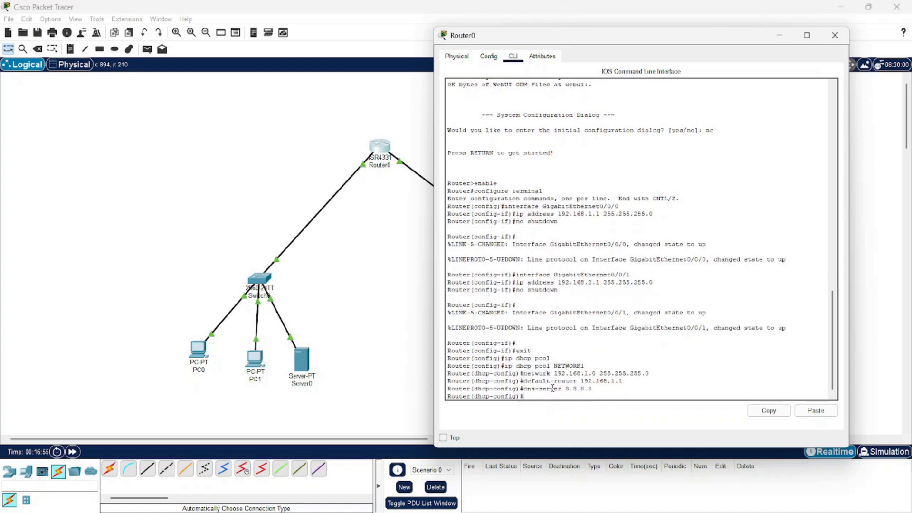
pyautogui.write('exit')
pyautogui.press('Return')
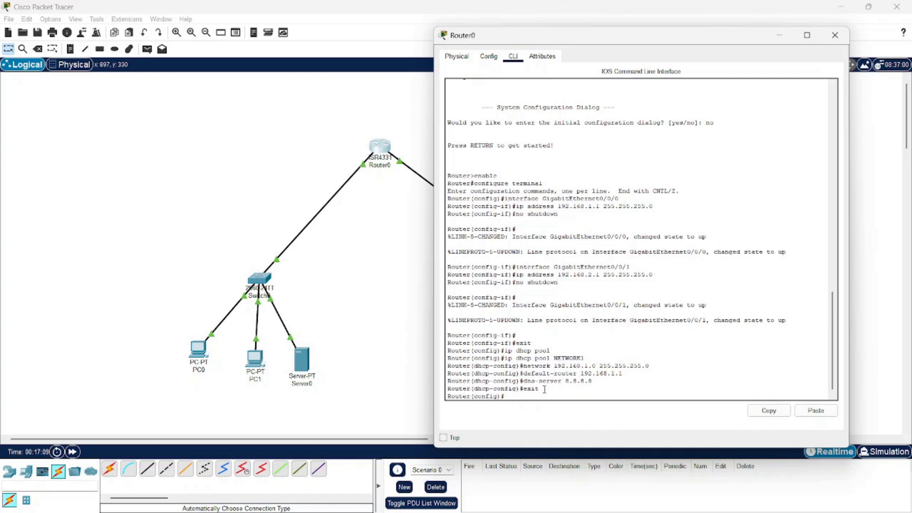
# Create a second DHCP pool named NETWORK2 on Router0 with "ip dhcp pool NETWORK2".
pyautogui.moveTo(549, 41); pyautogui.dragTo(114, 202)
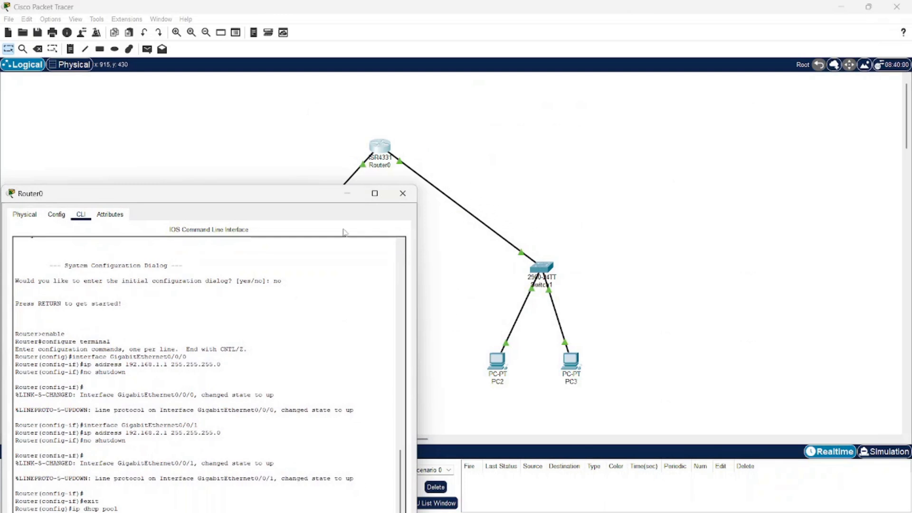
pyautogui.moveTo(245, 200); pyautogui.dragTo(547, 32)
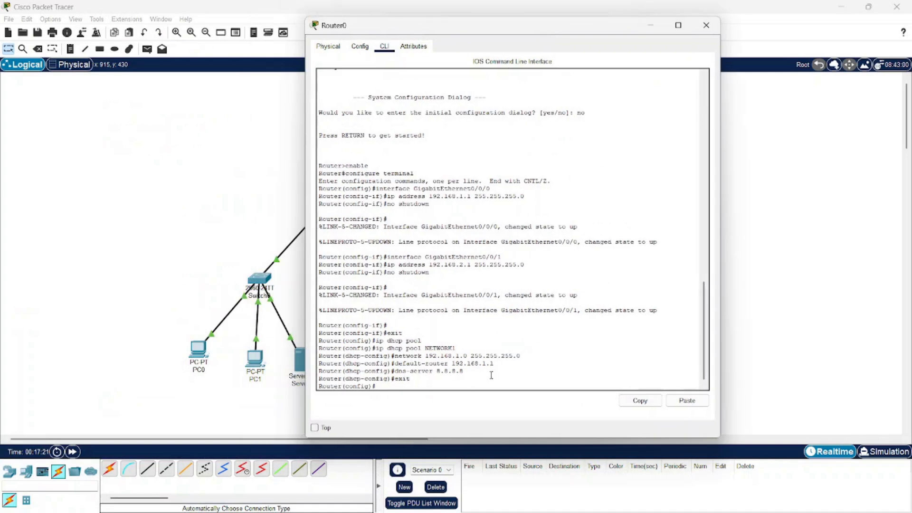
pyautogui.write('dhcp pool')
pyautogui.press('Return')
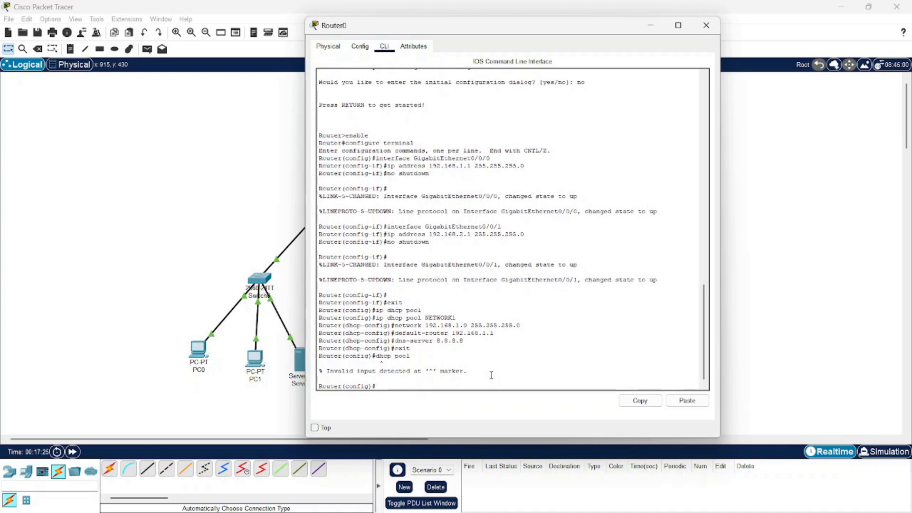
pyautogui.press('Up')
pyautogui.write('ip')
pyautogui.press('Return')
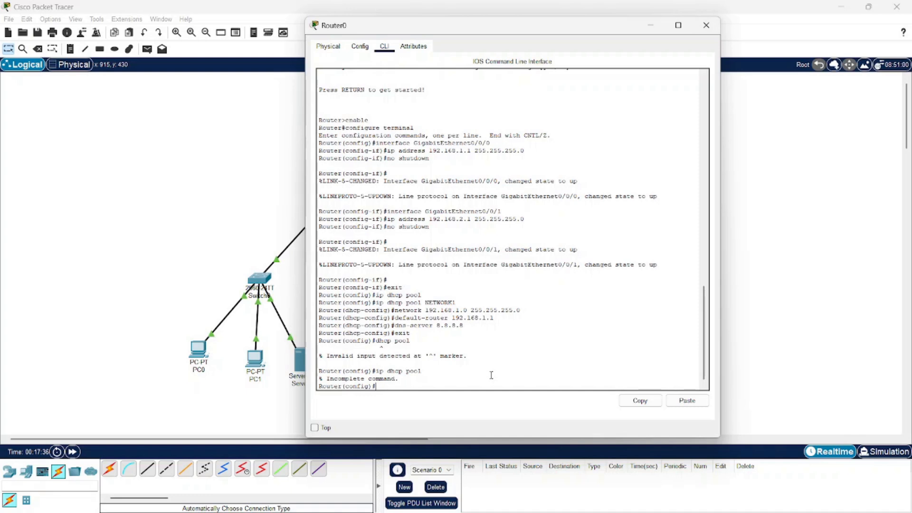
pyautogui.press('Up')
pyautogui.write('NETWORK2')
pyautogui.press('Return')
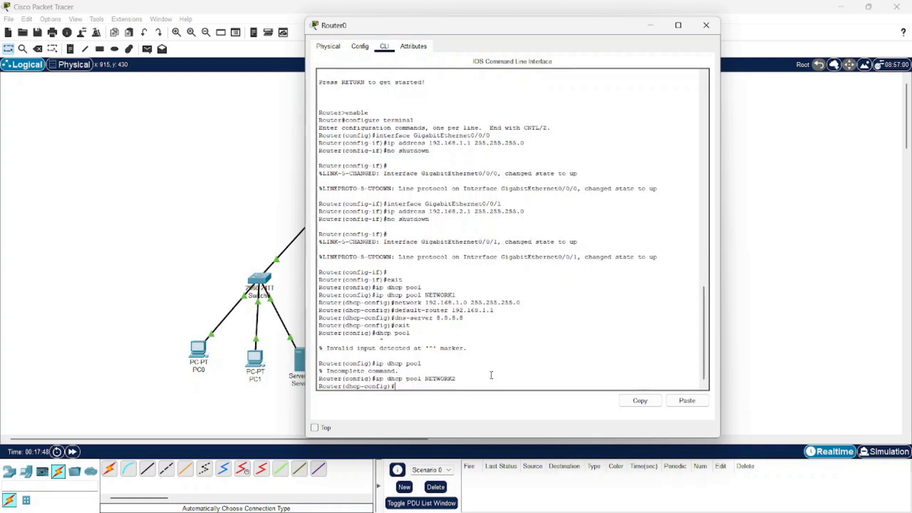
# Set the NETWORK2 pool's network to 192.168.2.0 with mask 255.255.255.0.
pyautogui.write('network 192.168.2.0 .255.255.255')
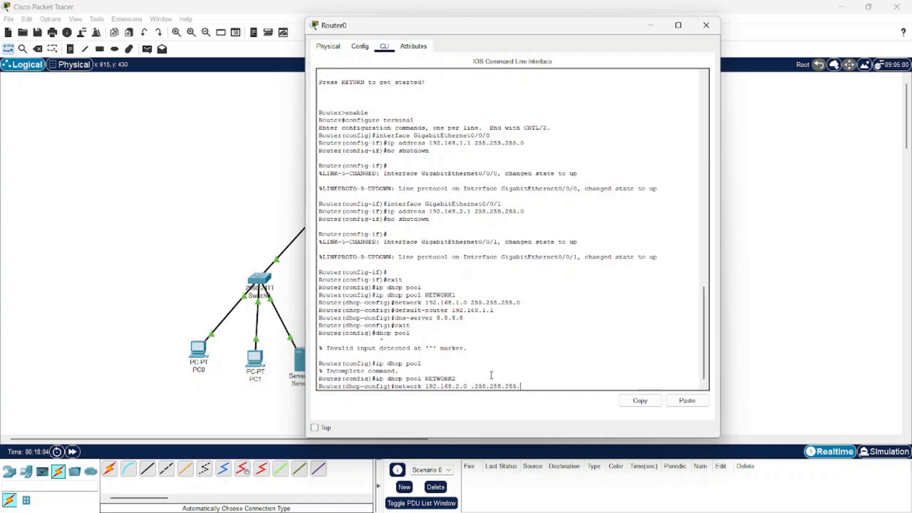
pyautogui.write('.0')
pyautogui.press('Left')
pyautogui.press('Left')
pyautogui.press('Left')
pyautogui.press('Left')
pyautogui.press('Left')
pyautogui.press('Left')
pyautogui.press('Left')
pyautogui.press('Left')
pyautogui.press('Left')
pyautogui.press('Left')
pyautogui.press('Left')
pyautogui.press('Left')
pyautogui.press('Left')
pyautogui.press('BackSpace')
pyautogui.press('Return')
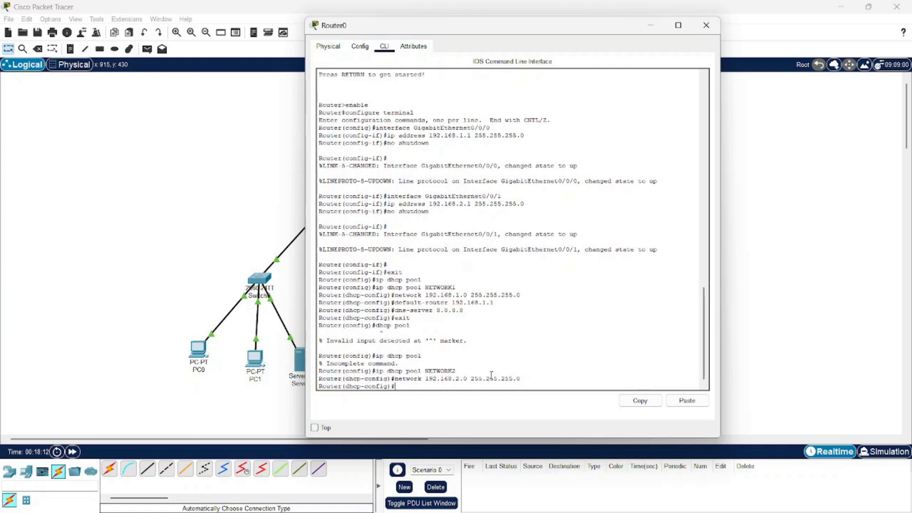
# Set the NETWORK2 pool's default router to 192.168.2.1.
pyautogui.write('default')
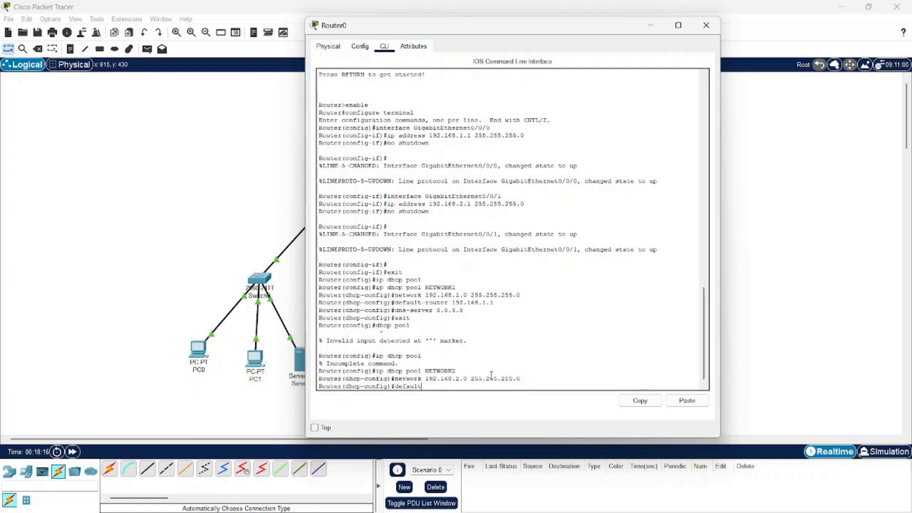
pyautogui.write('-router')
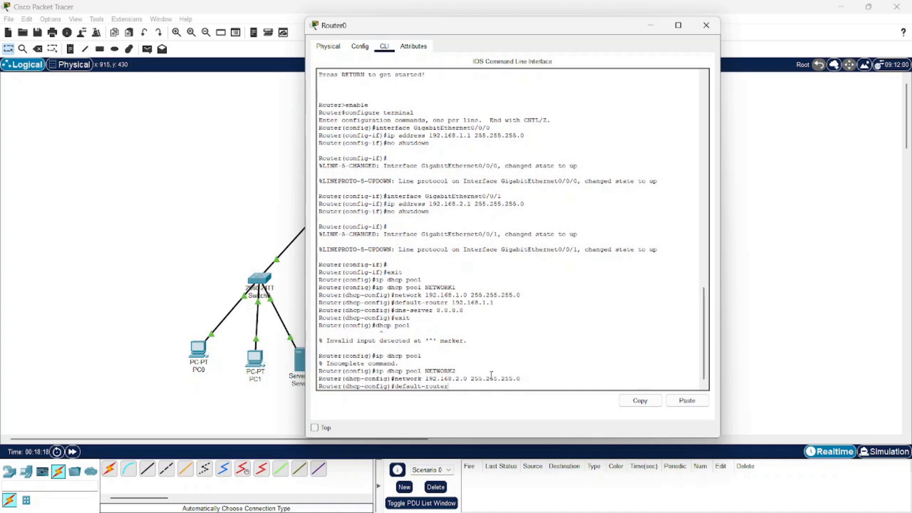
pyautogui.write(' 192.16')
pyautogui.press('Return')
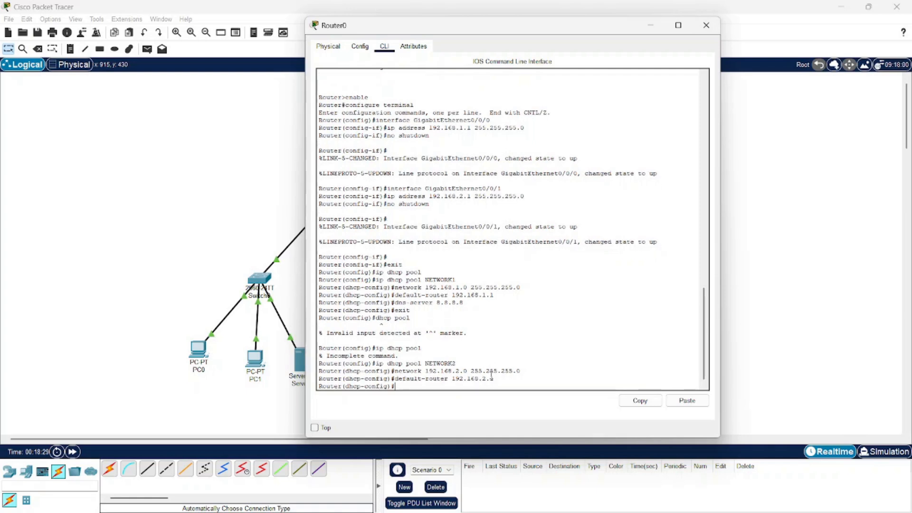
# Set the NETWORK2 pool's DNS server to 8.8.8.8, exit DHCP configuration mode and close Router0's window.
pyautogui.write('dns-server 8.8.8.8')
pyautogui.press('Return')
pyautogui.write('exit')
pyautogui.press('Return')
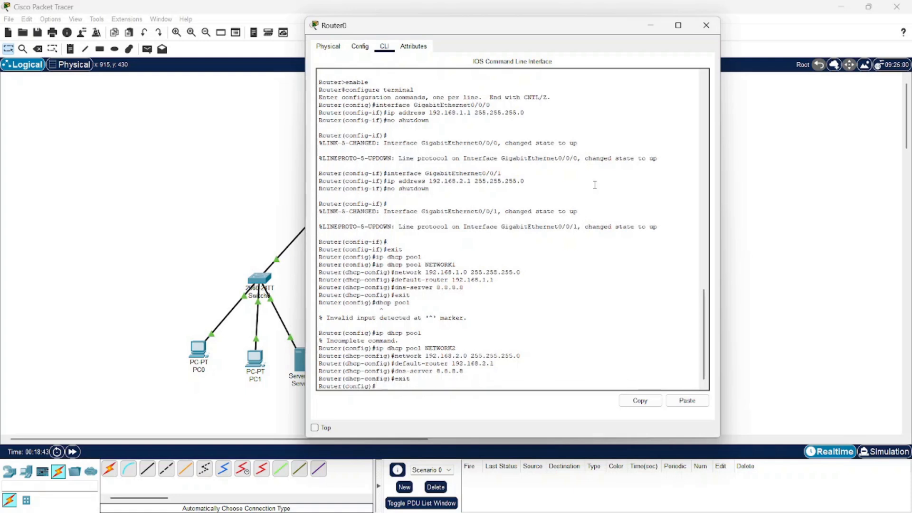
pyautogui.click(707, 25)
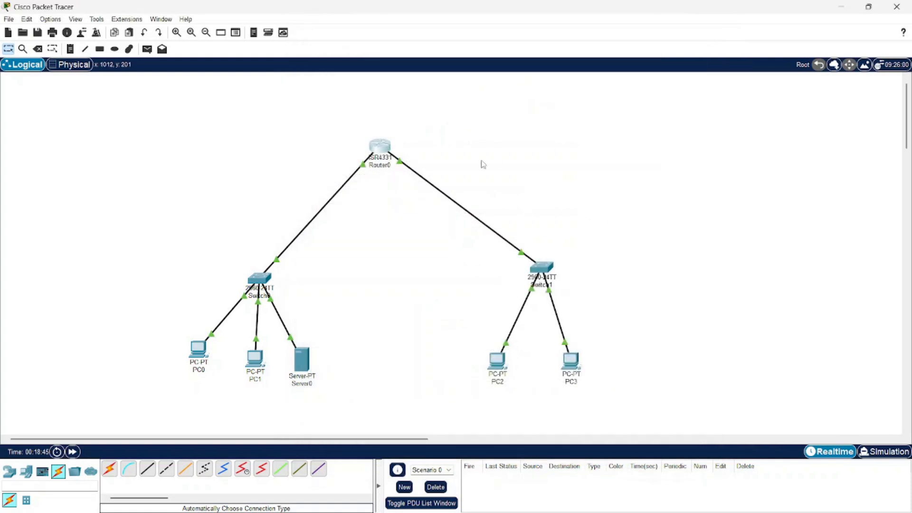
# Switch PC0's IPv4 configuration on FastEthernet0 to DHCP and close its window.
pyautogui.click(193, 350)
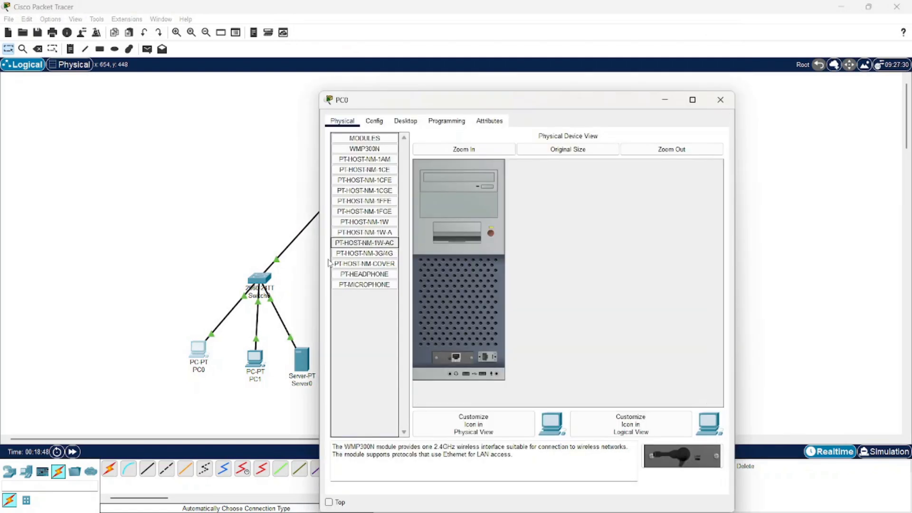
pyautogui.click(406, 122)
pyautogui.click(362, 166)
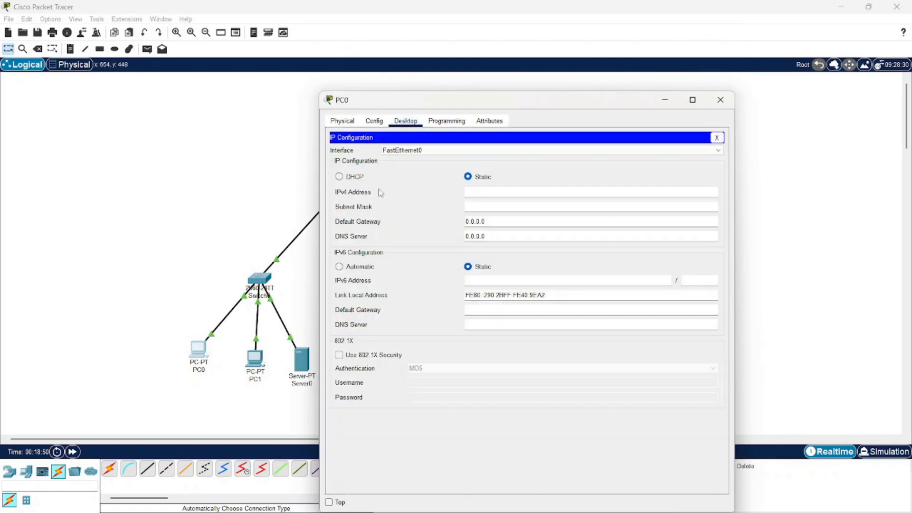
pyautogui.click(341, 177)
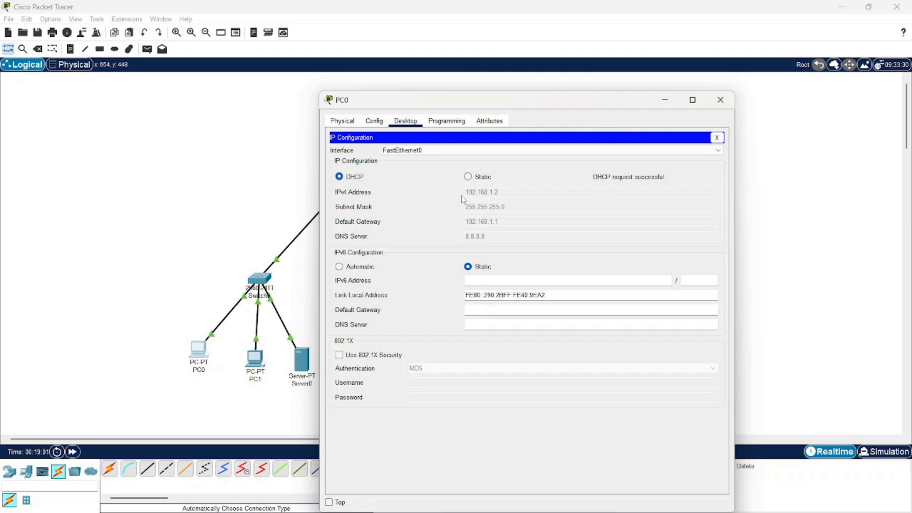
pyautogui.moveTo(575, 102); pyautogui.dragTo(703, 69)
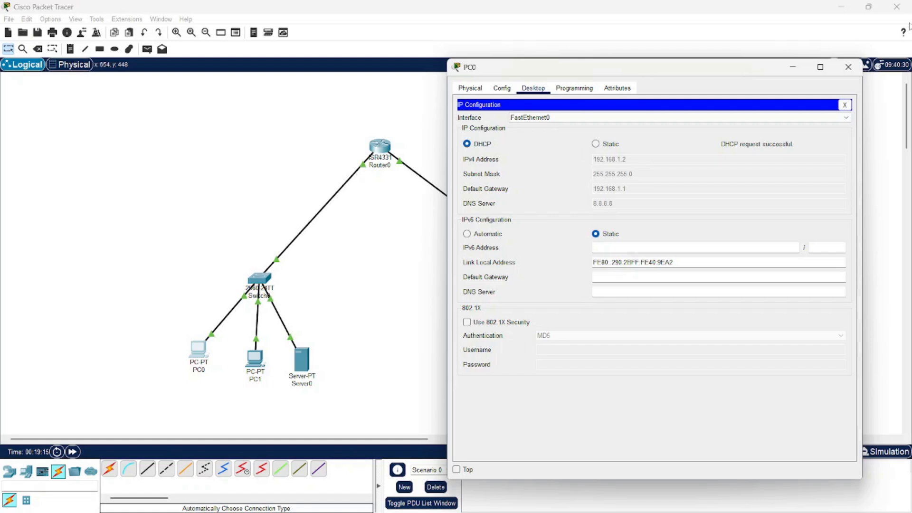
pyautogui.click(848, 67)
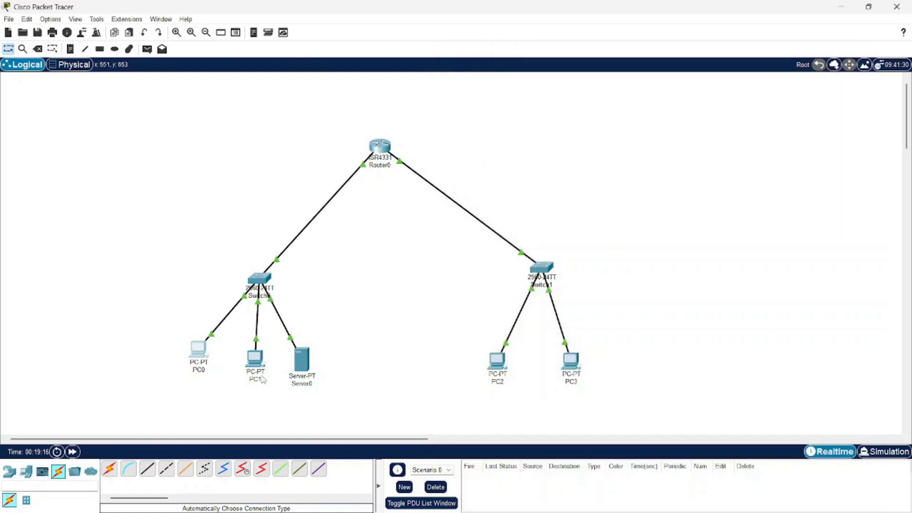
# Switch PC1's IPv4 configuration on FastEthernet0 to DHCP and close its window.
pyautogui.click(249, 366)
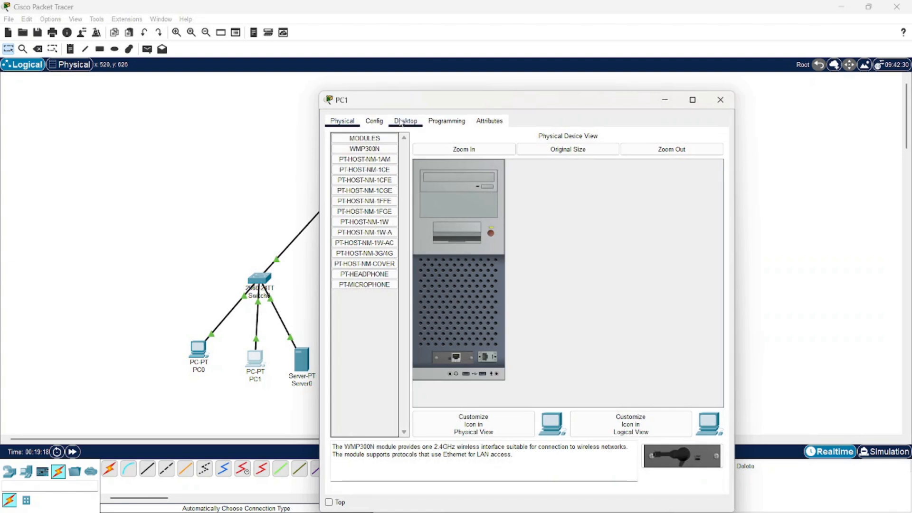
pyautogui.click(396, 122)
pyautogui.click(362, 154)
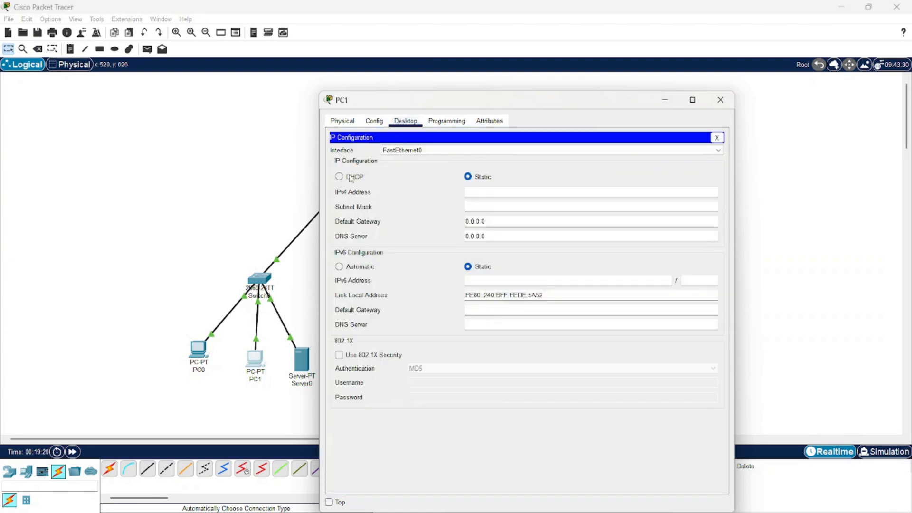
pyautogui.click(350, 179)
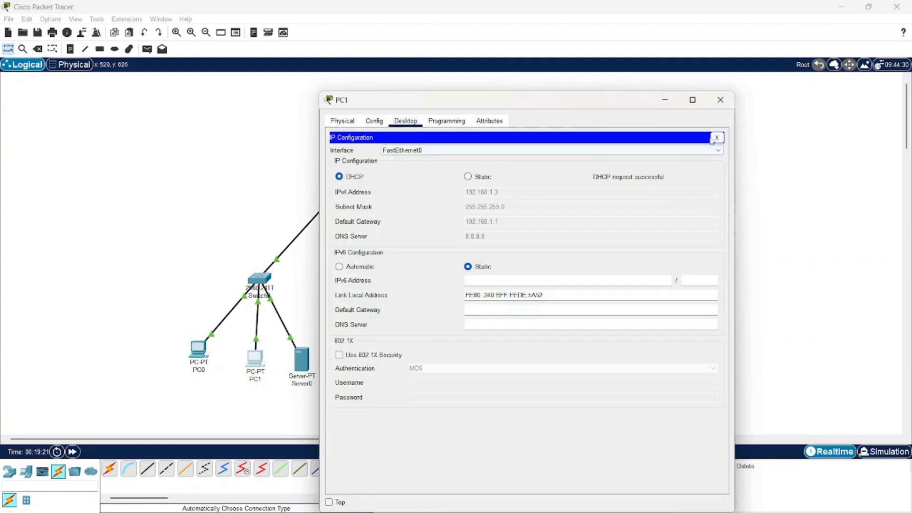
pyautogui.click(721, 99)
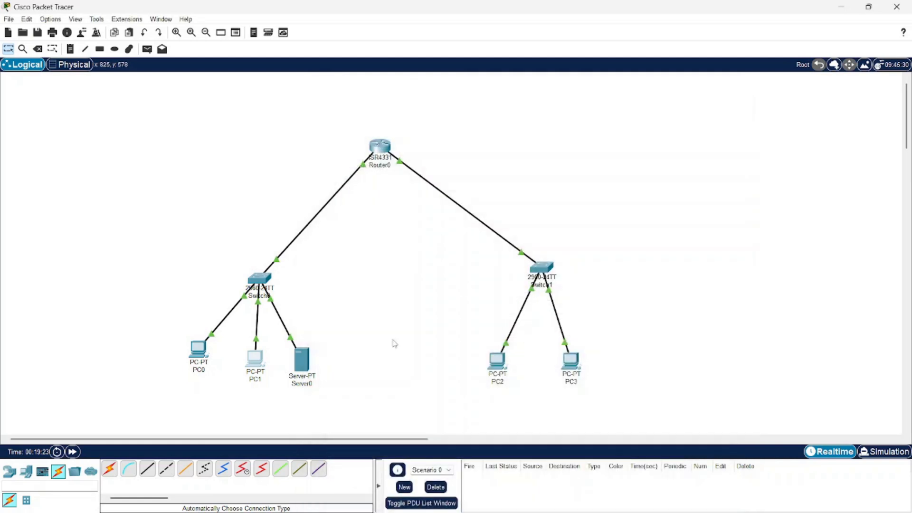
# Switch Server0's IPv4 configuration to DHCP and close its window.
pyautogui.click(302, 359)
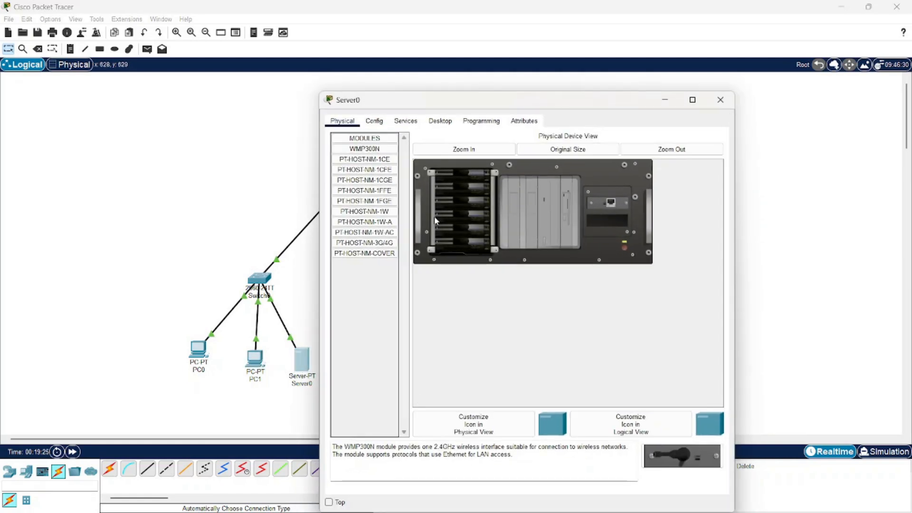
pyautogui.click(434, 125)
pyautogui.click(371, 164)
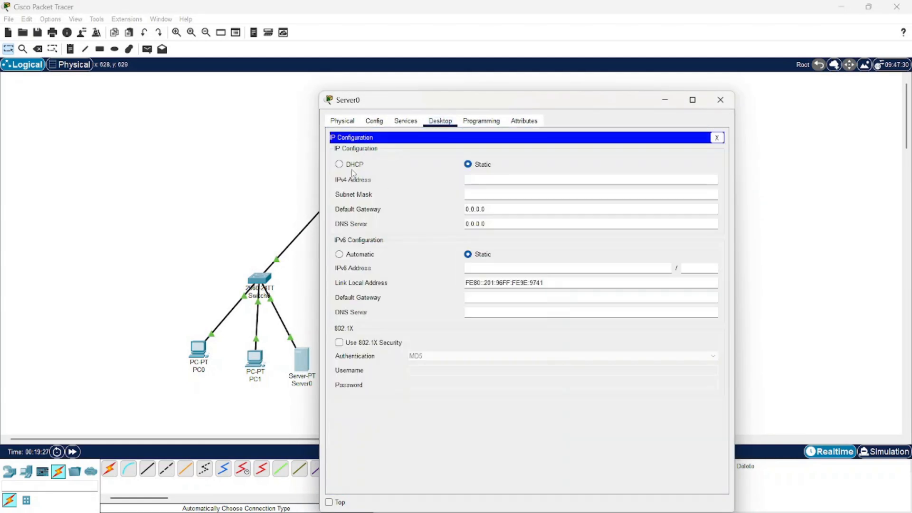
pyautogui.click(339, 164)
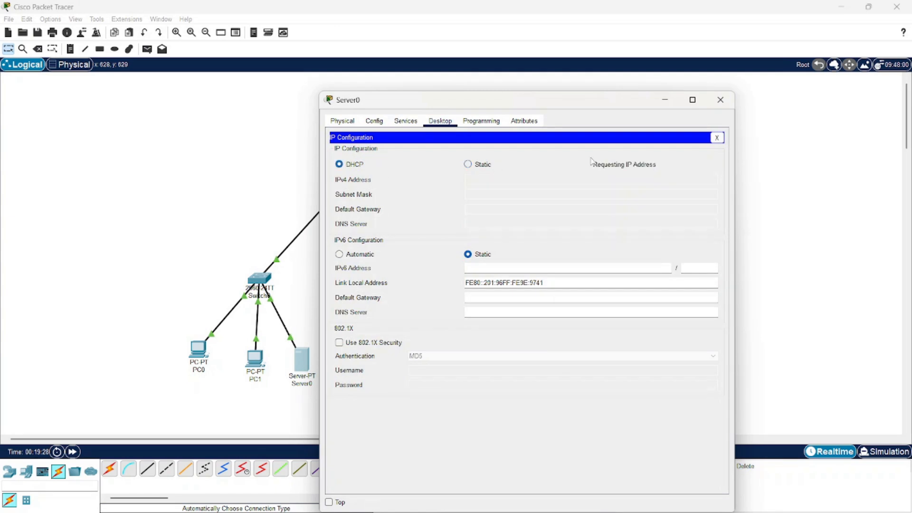
pyautogui.click(724, 106)
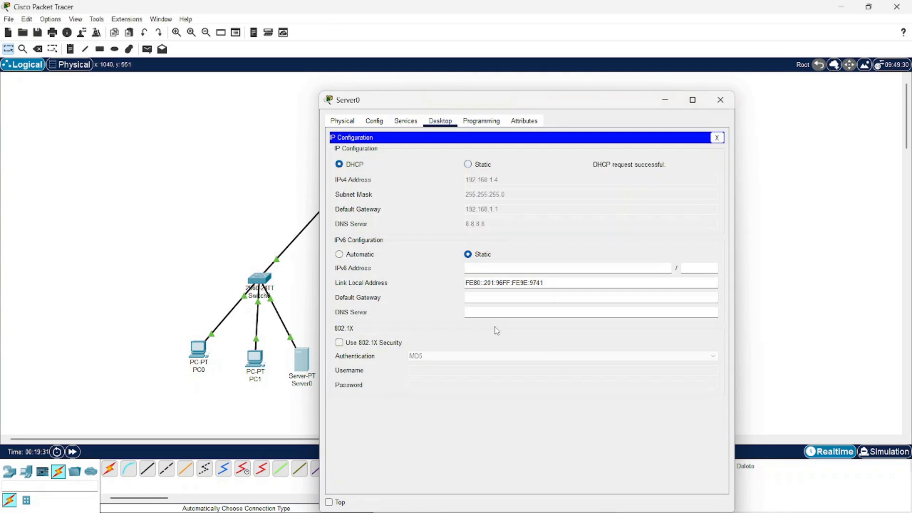
# Switch PC2's IPv4 configuration on FastEthernet0 to DHCP and close its window.
pyautogui.click(495, 364)
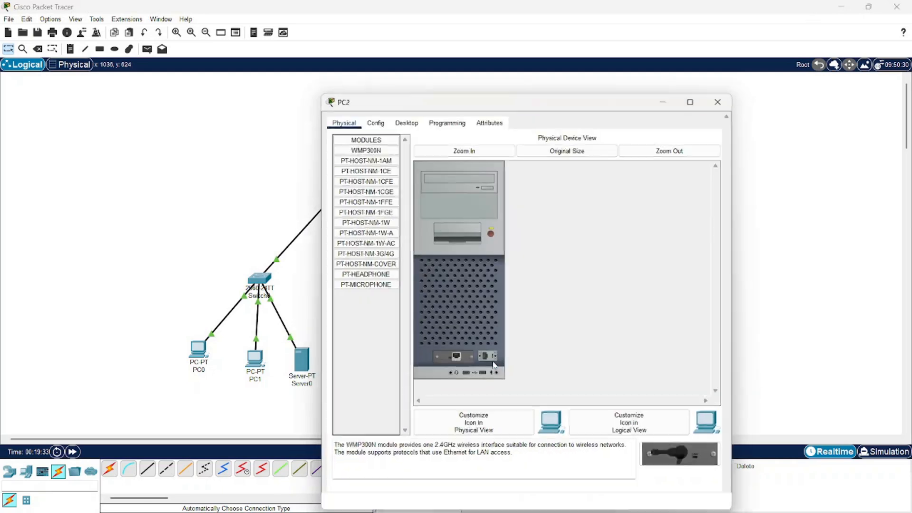
pyautogui.click(407, 122)
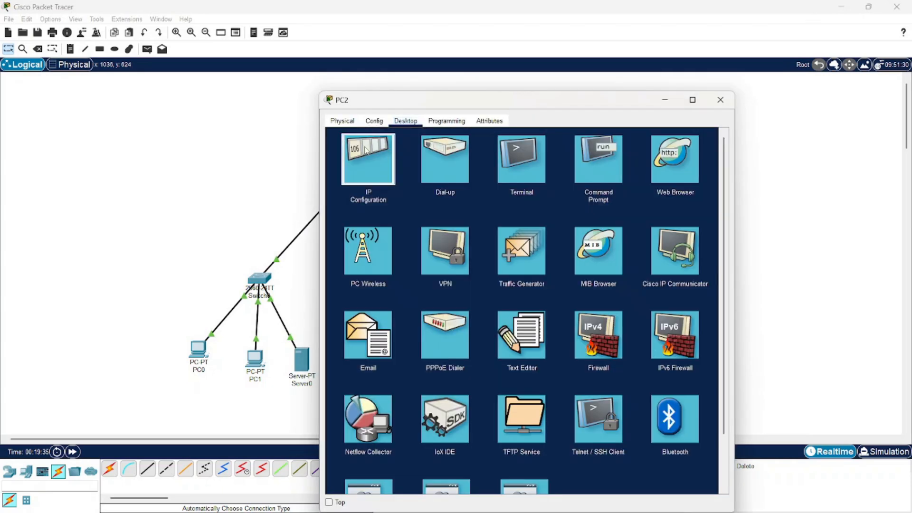
pyautogui.click(366, 153)
pyautogui.click(350, 177)
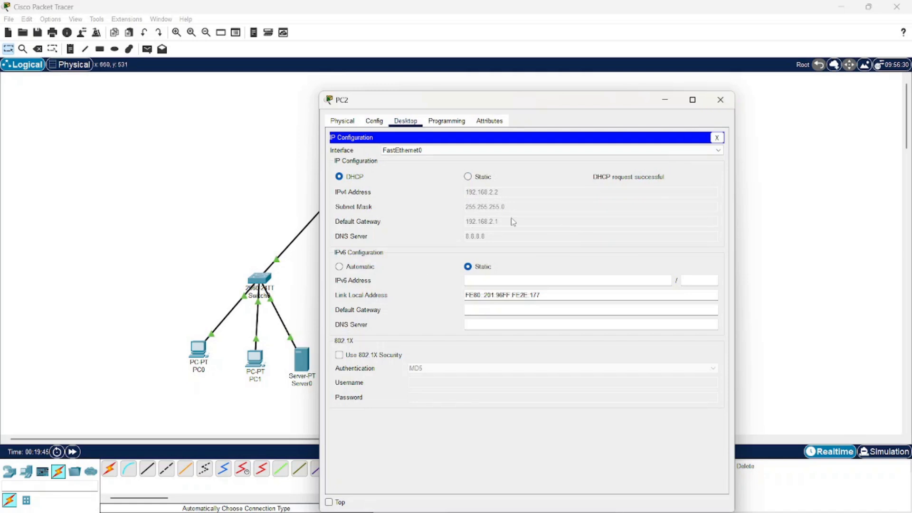
pyautogui.click(721, 100)
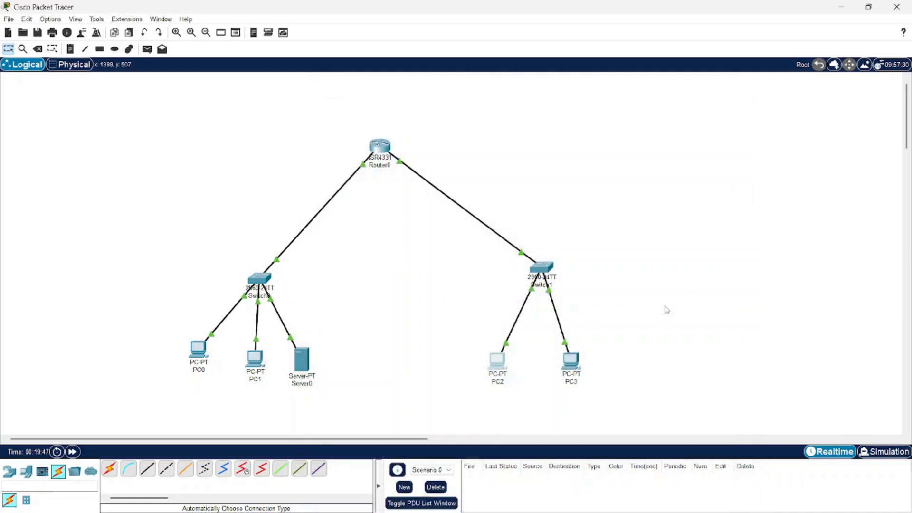
# Switch PC3's IPv4 configuration on FastEthernet0 to DHCP and close its window.
pyautogui.click(572, 372)
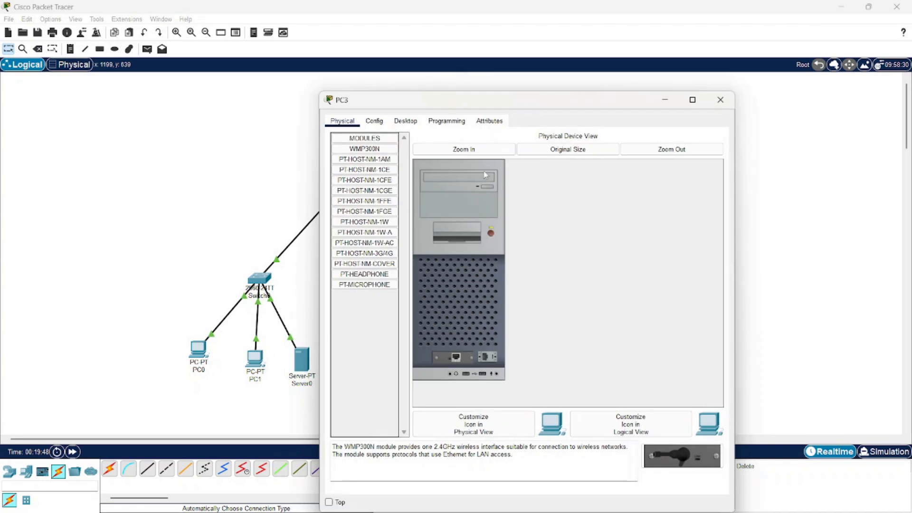
pyautogui.click(406, 124)
pyautogui.click(363, 159)
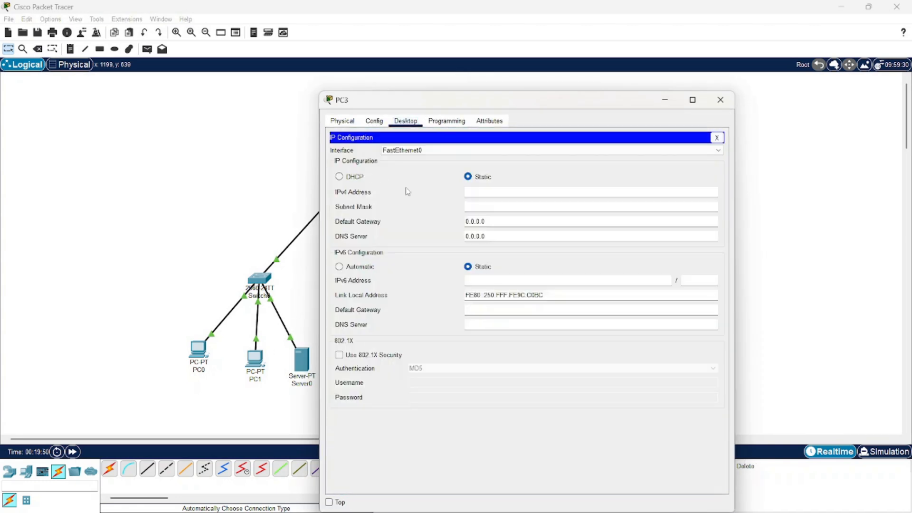
pyautogui.click(350, 178)
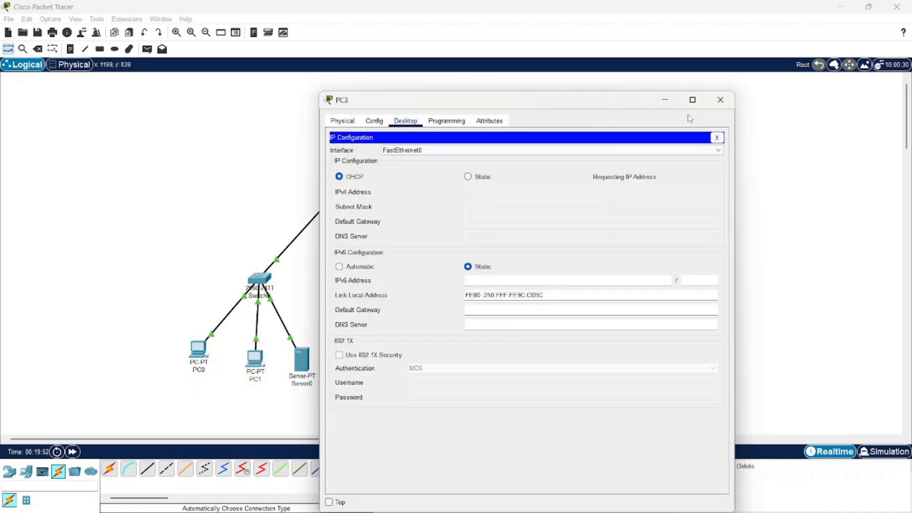
pyautogui.click(722, 102)
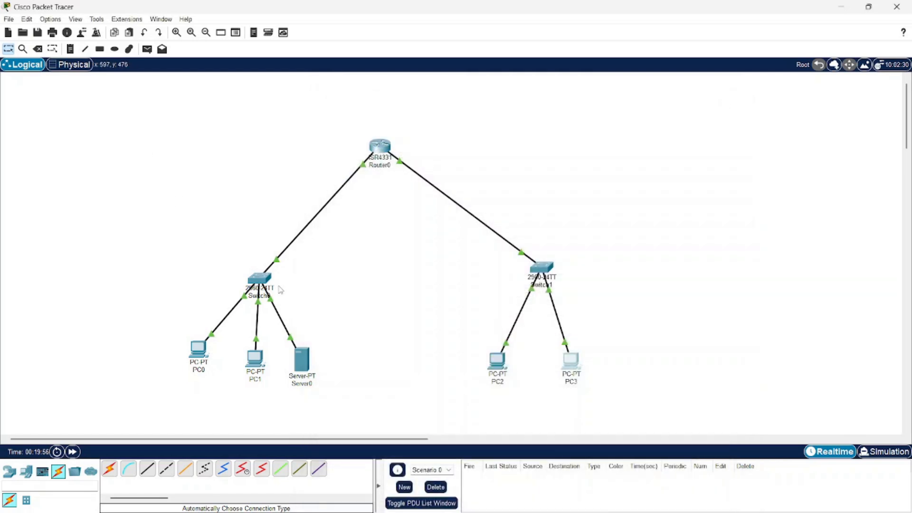
# Test connectivity with one simple PDU from PC0 to Server0 and another from PC0 to PC2.
pyautogui.click(148, 49)
pyautogui.click(200, 351)
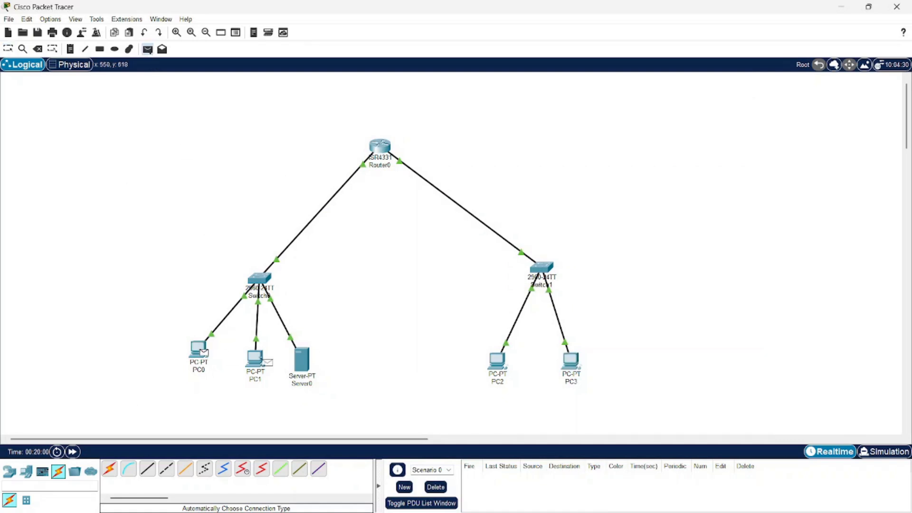
pyautogui.click(301, 361)
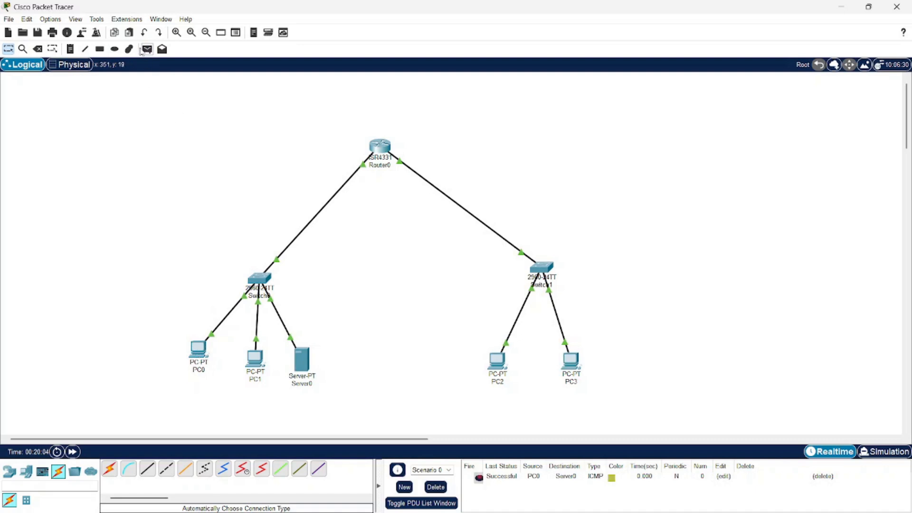
pyautogui.click(147, 49)
pyautogui.click(200, 354)
pyautogui.click(497, 361)
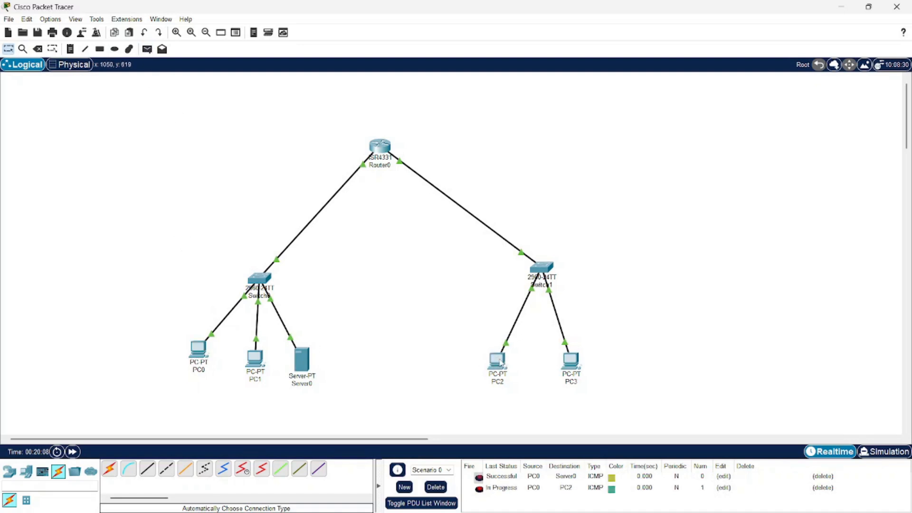
# Resend a simple PDU from PC0 to PC2 and delete the two earlier PDU entries from the scenario.
pyautogui.click(147, 49)
pyautogui.click(198, 350)
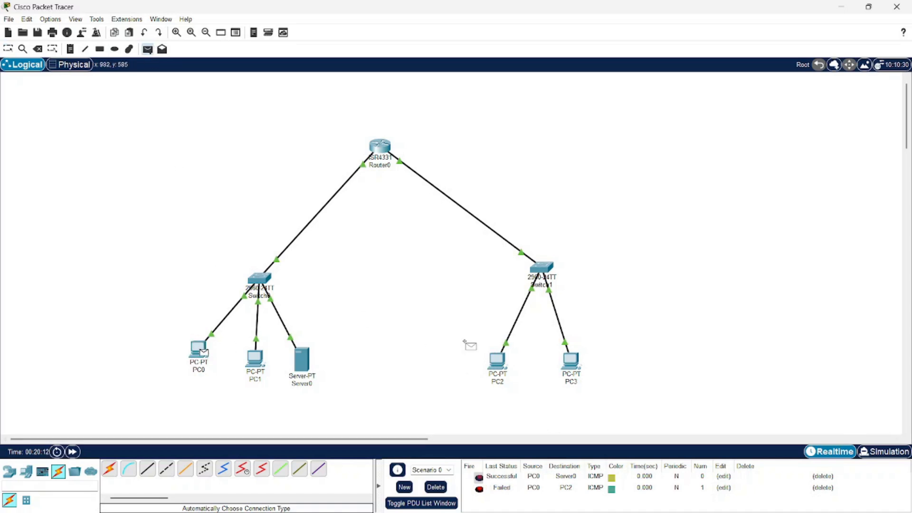
pyautogui.click(497, 361)
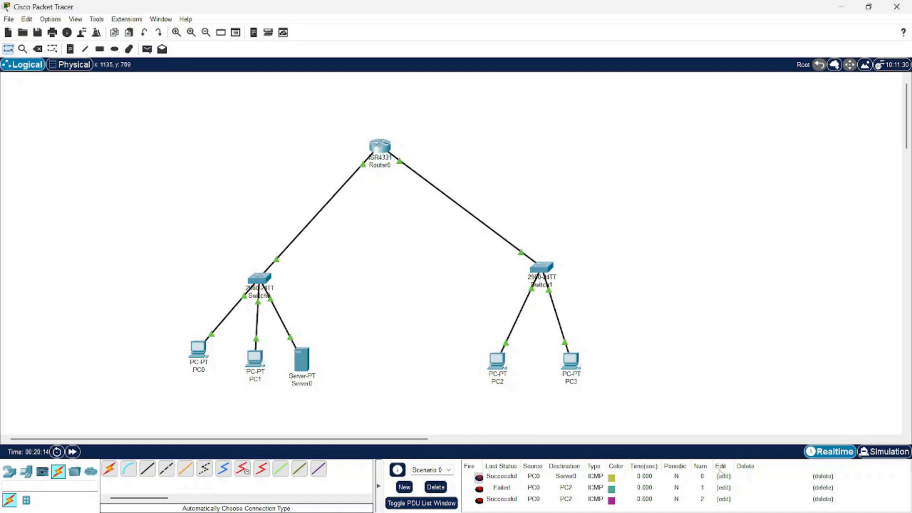
pyautogui.click(818, 477)
pyautogui.click(818, 476)
# Send a simple PDU from Server0 to PC2 to test connectivity between the two subnets.
pyautogui.click(147, 49)
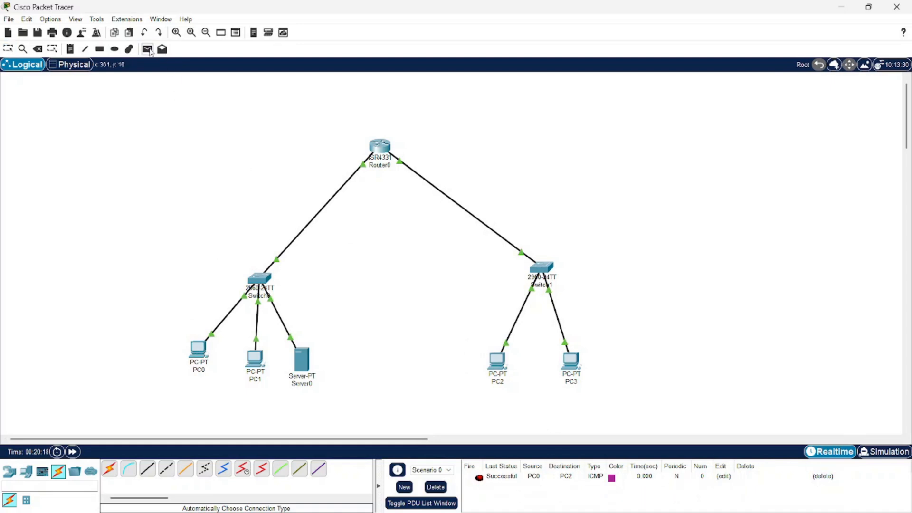
pyautogui.click(294, 353)
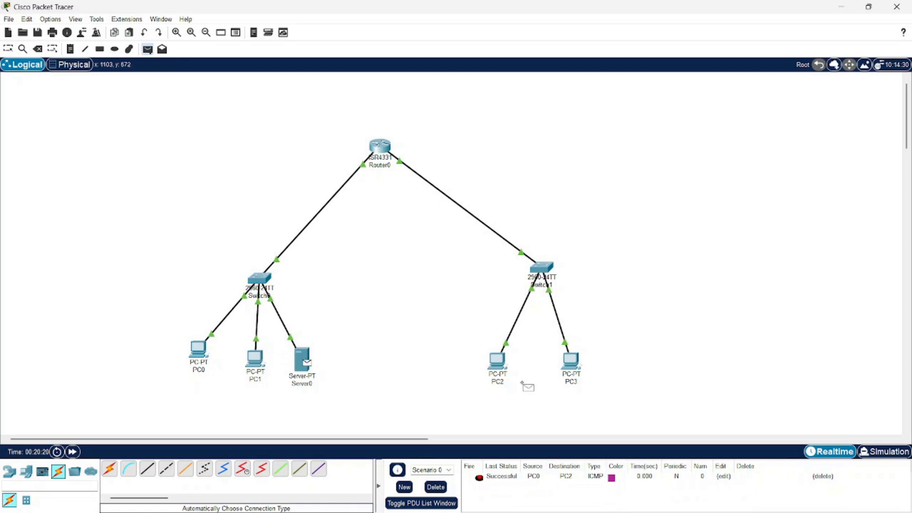
pyautogui.click(497, 354)
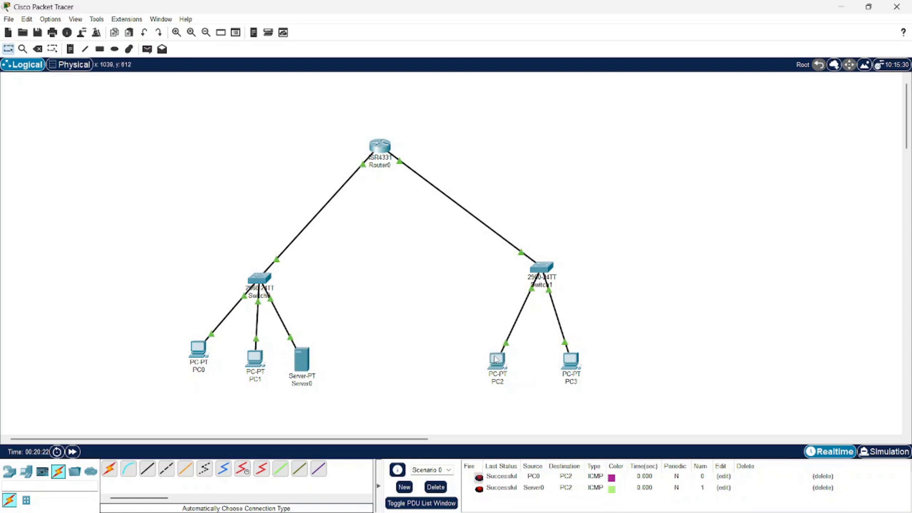
# Play the scenario's PDUs in Simulation mode to watch their path between the subnets, and return to Realtime mode.
pyautogui.click(868, 453)
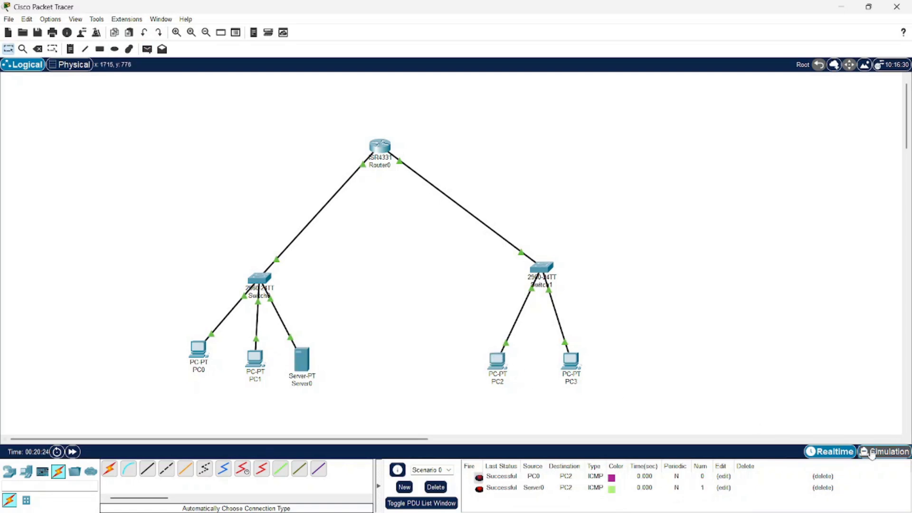
pyautogui.click(835, 326)
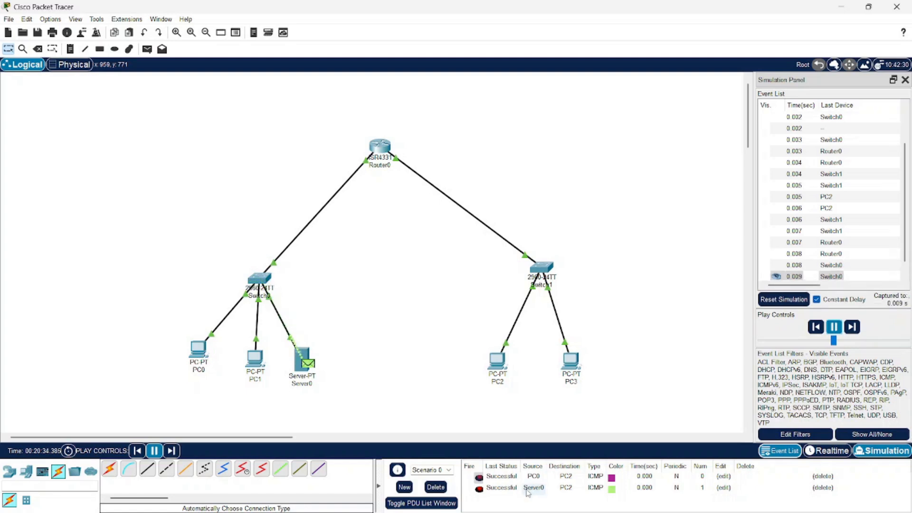
pyautogui.click(827, 452)
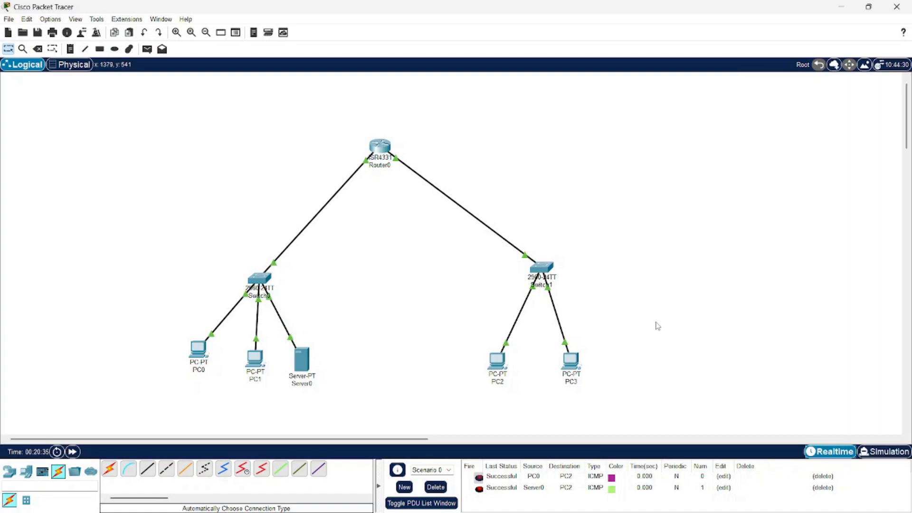